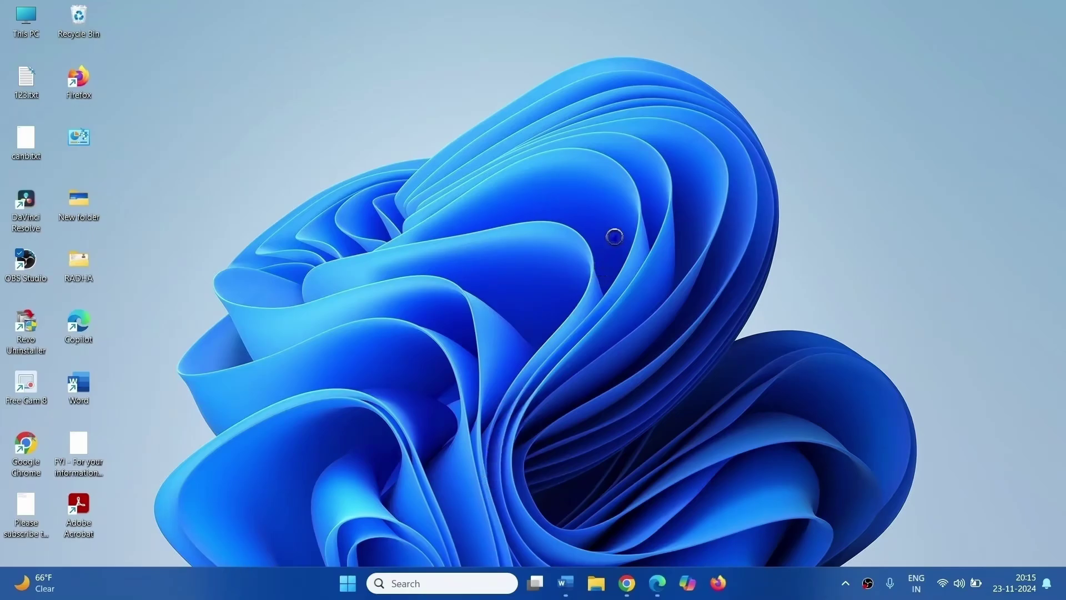
# Step: View the Start menu power options, then dismiss them without choosing one
pyautogui.click(347, 583)
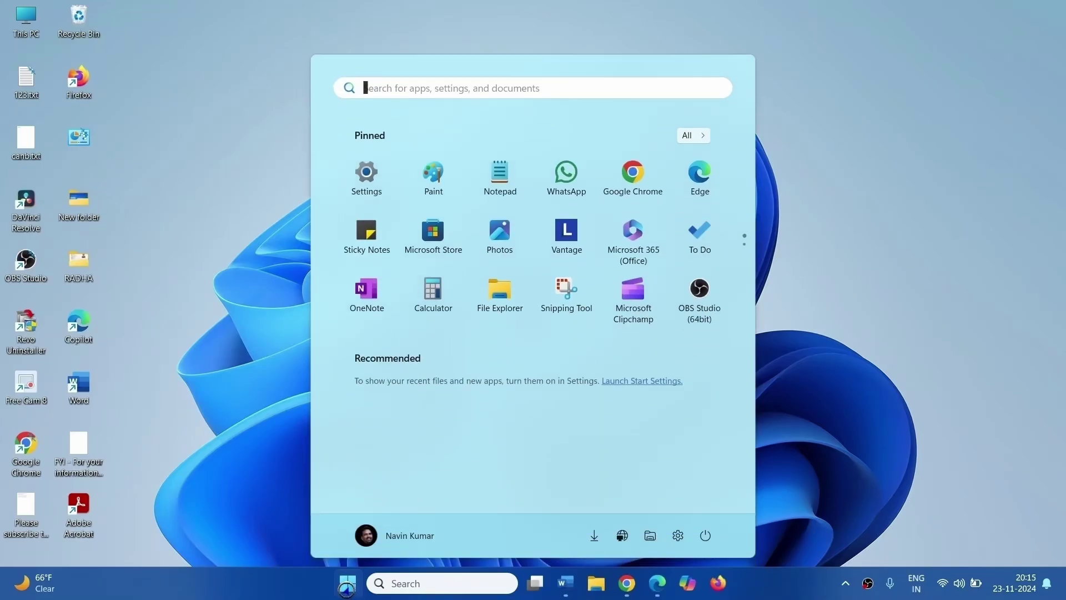
pyautogui.click(707, 536)
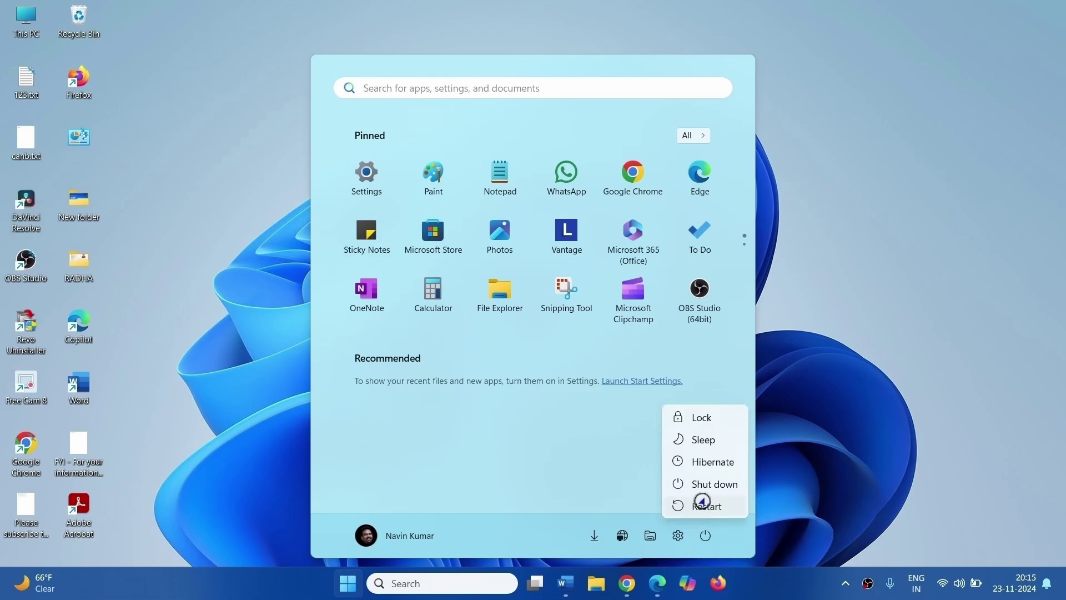
pyautogui.click(846, 500)
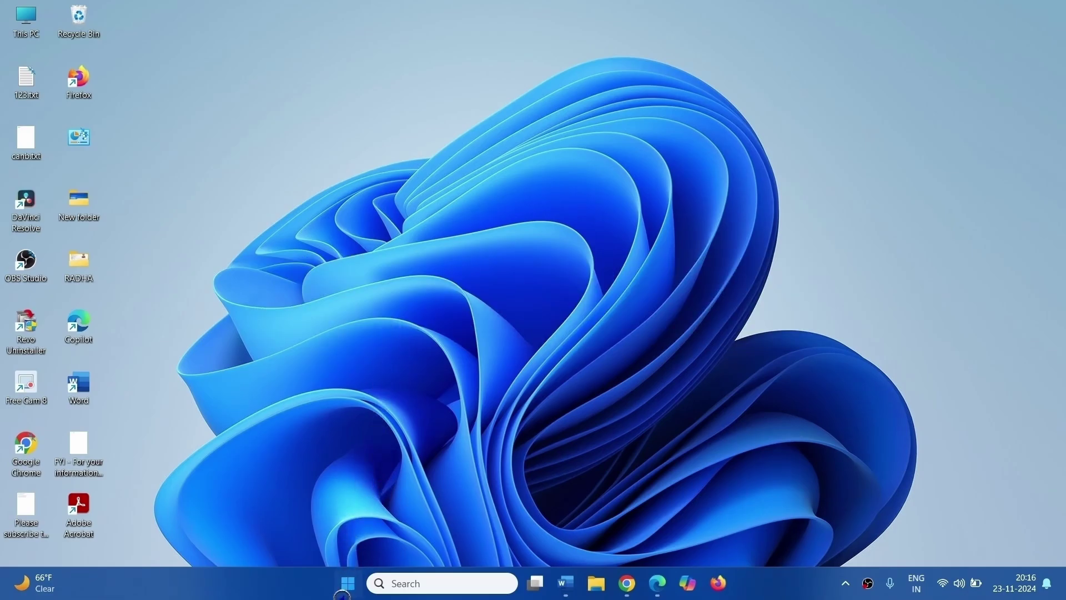
# Step: Run a Windows Update check, installing the Defender security intelligence update, then close Settings
pyautogui.click(343, 591)
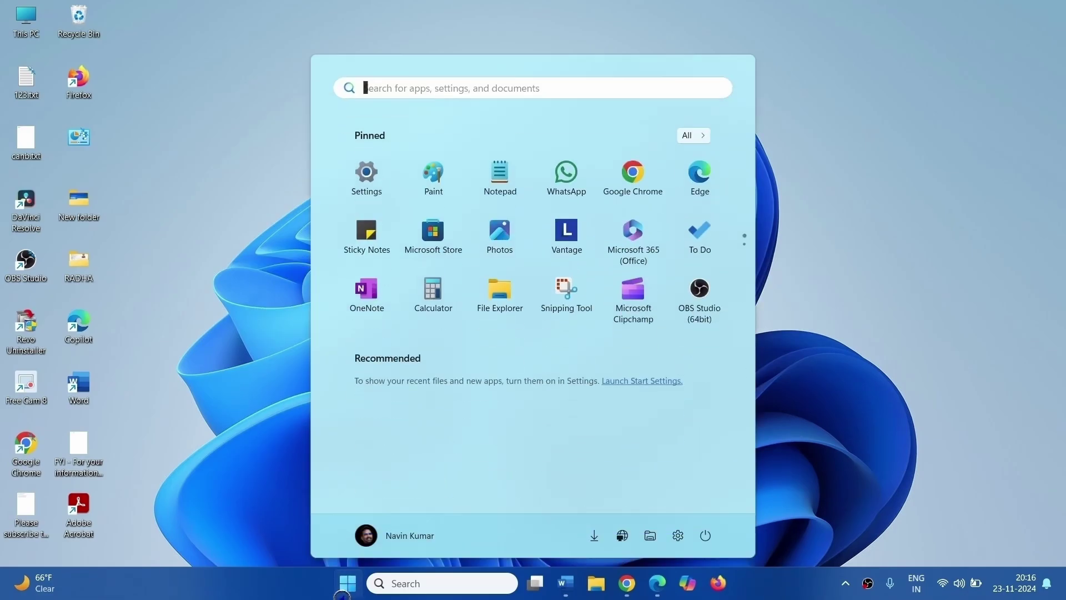
pyautogui.click(366, 183)
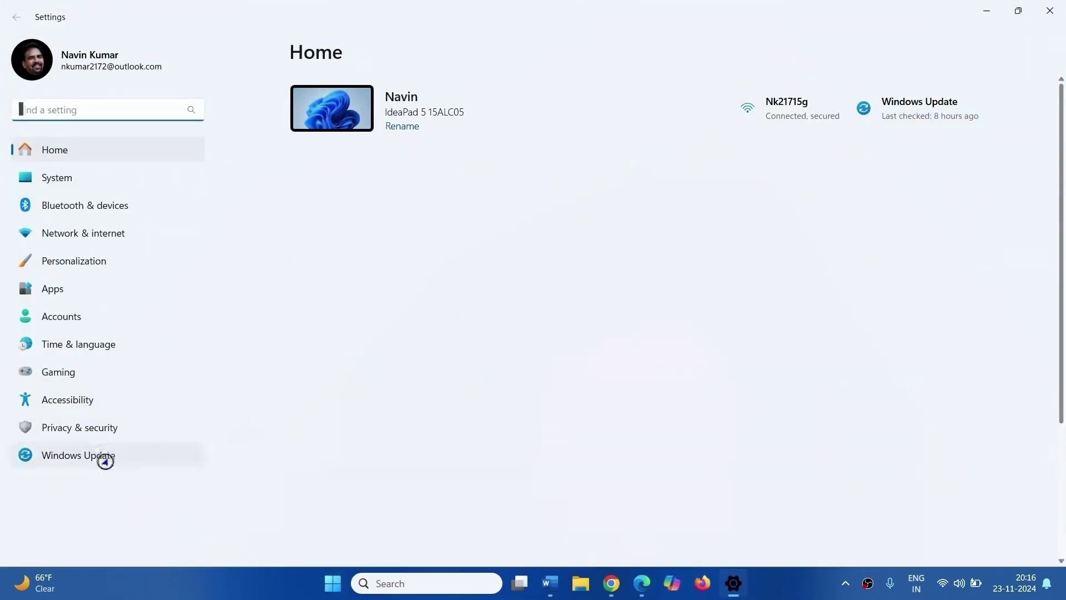
pyautogui.click(105, 461)
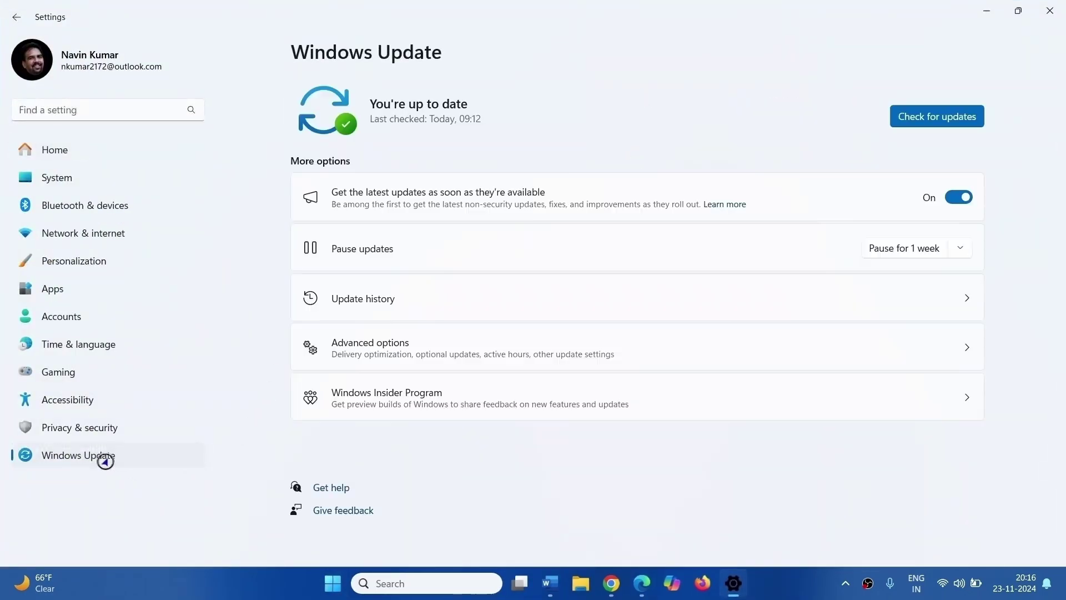
pyautogui.click(931, 116)
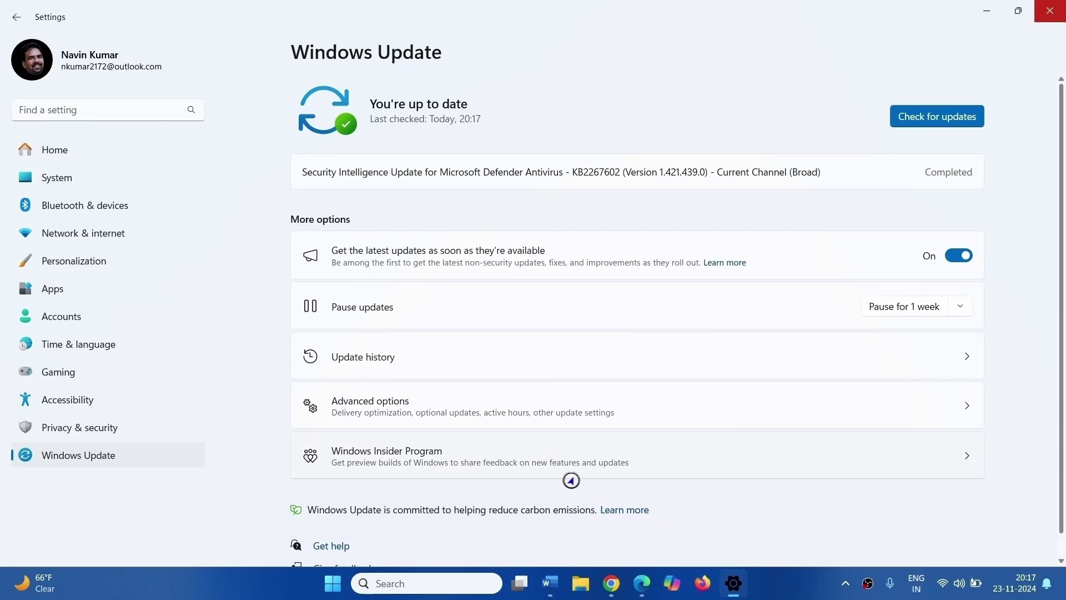
pyautogui.click(1054, 13)
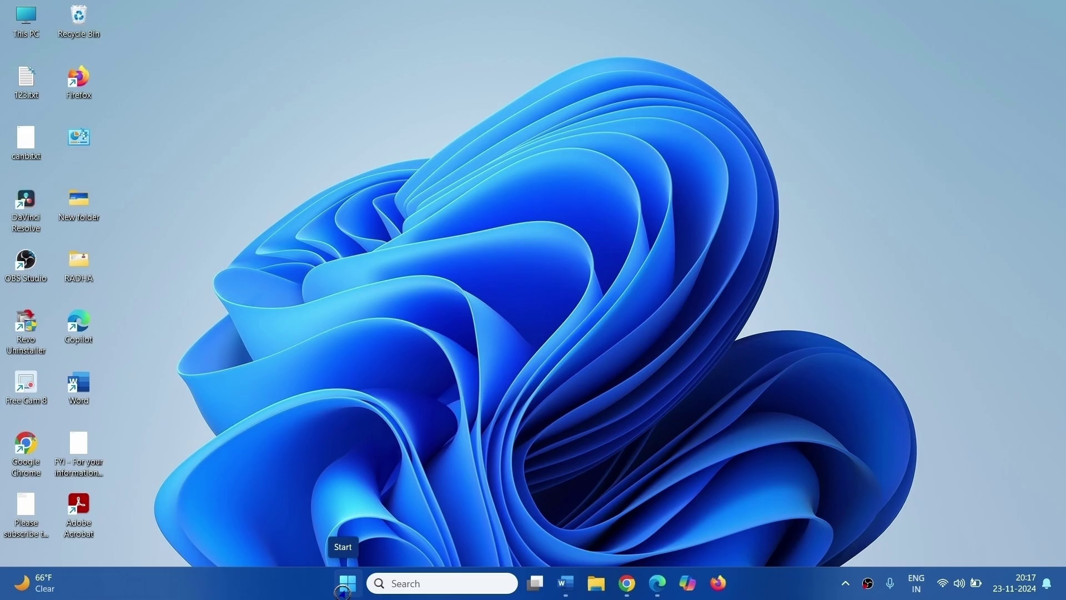
pyautogui.click(344, 588)
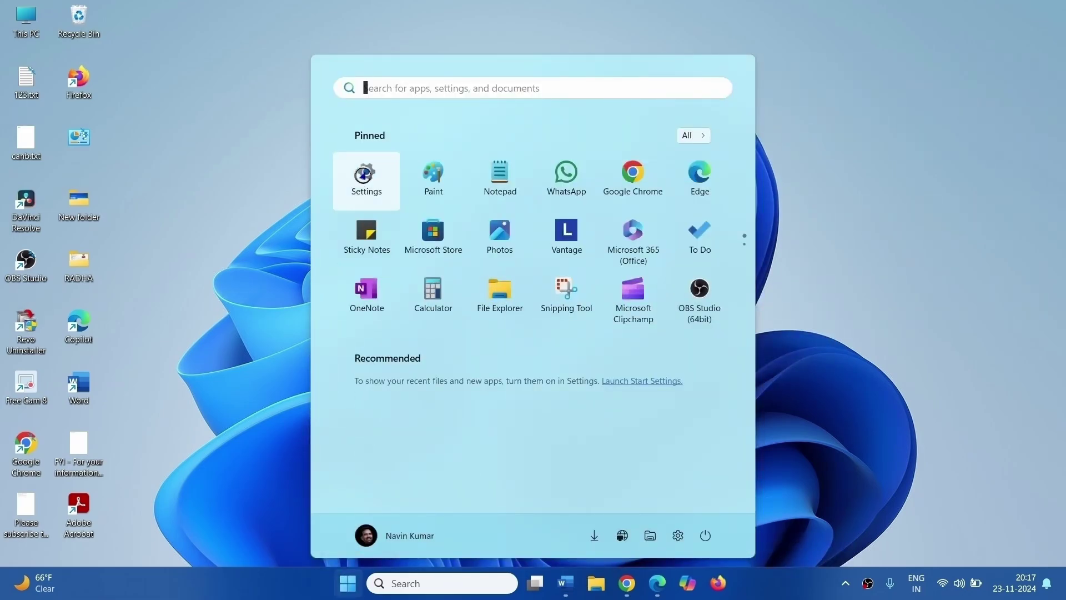
pyautogui.click(364, 175)
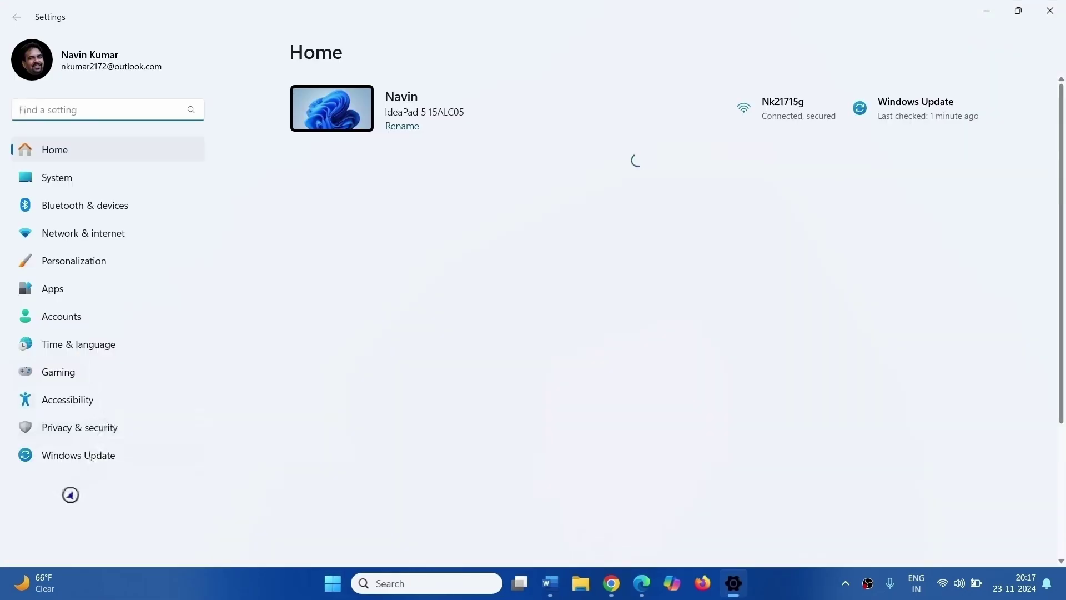
pyautogui.click(47, 457)
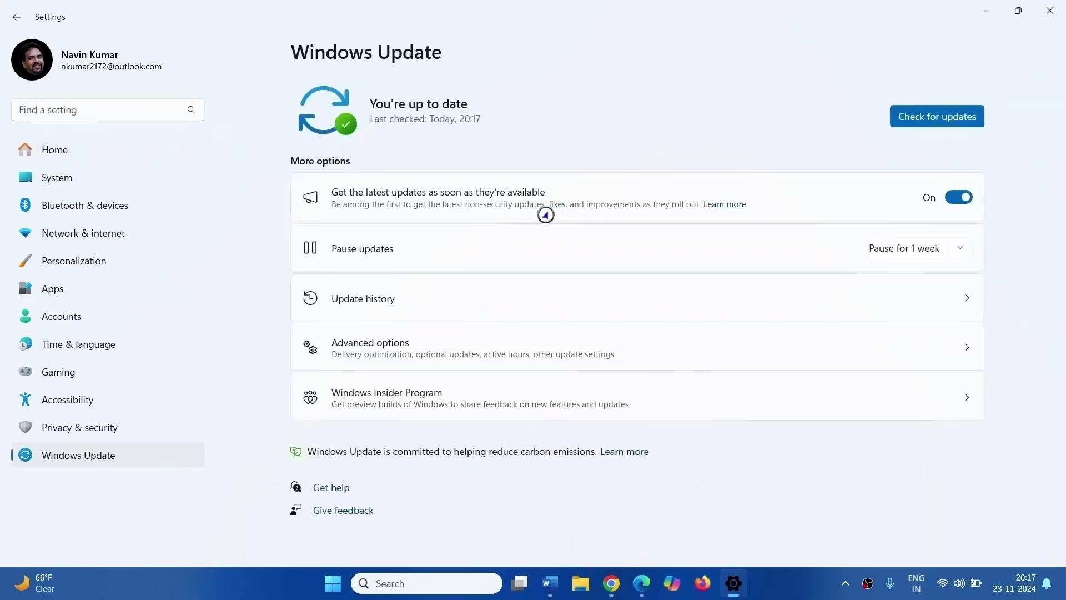
pyautogui.click(473, 360)
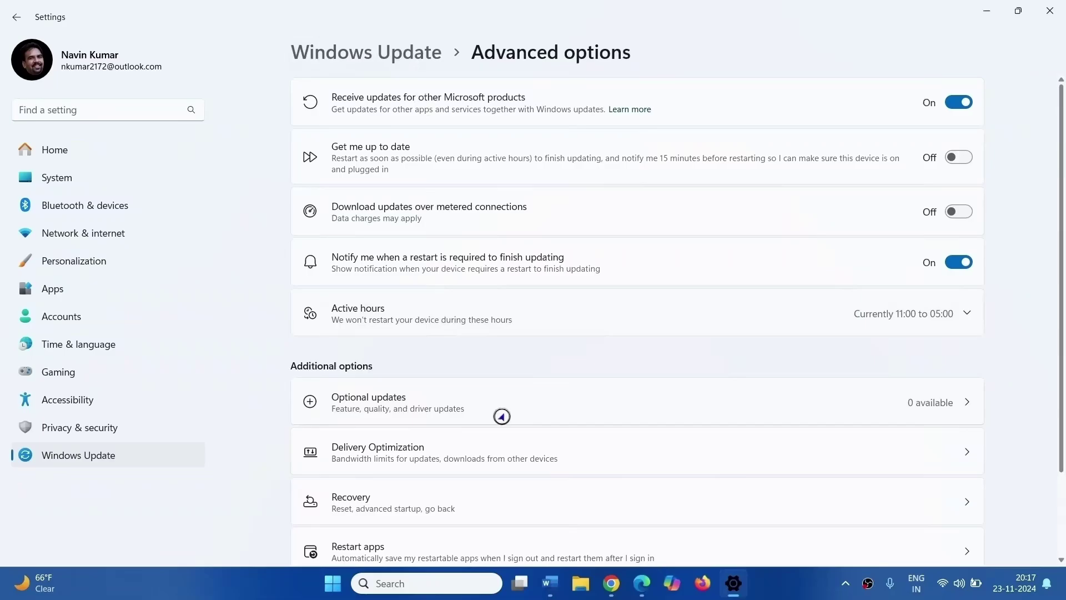
pyautogui.click(446, 409)
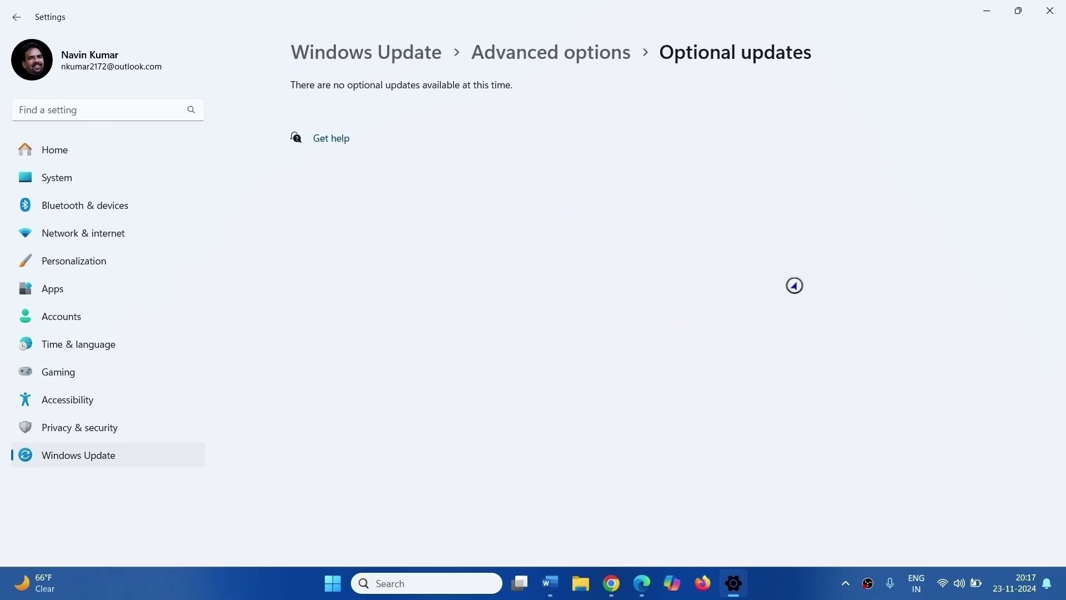
pyautogui.click(1054, 12)
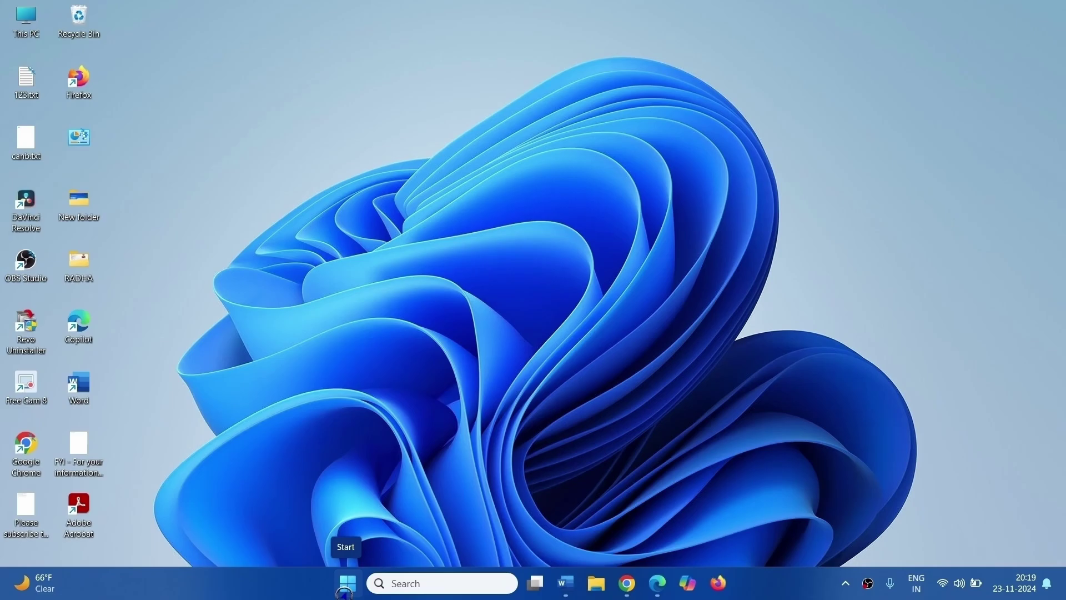
# Step: Bring up the Installed apps list in Settings > Apps and find Adobe Acrobat (64-bit)
pyautogui.click(345, 589)
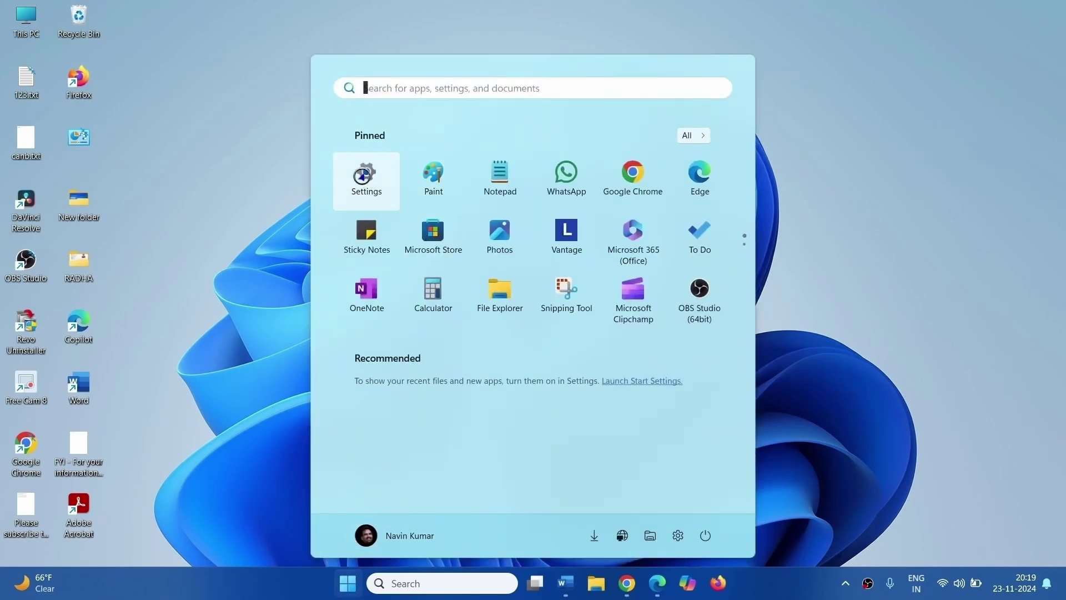
pyautogui.click(363, 175)
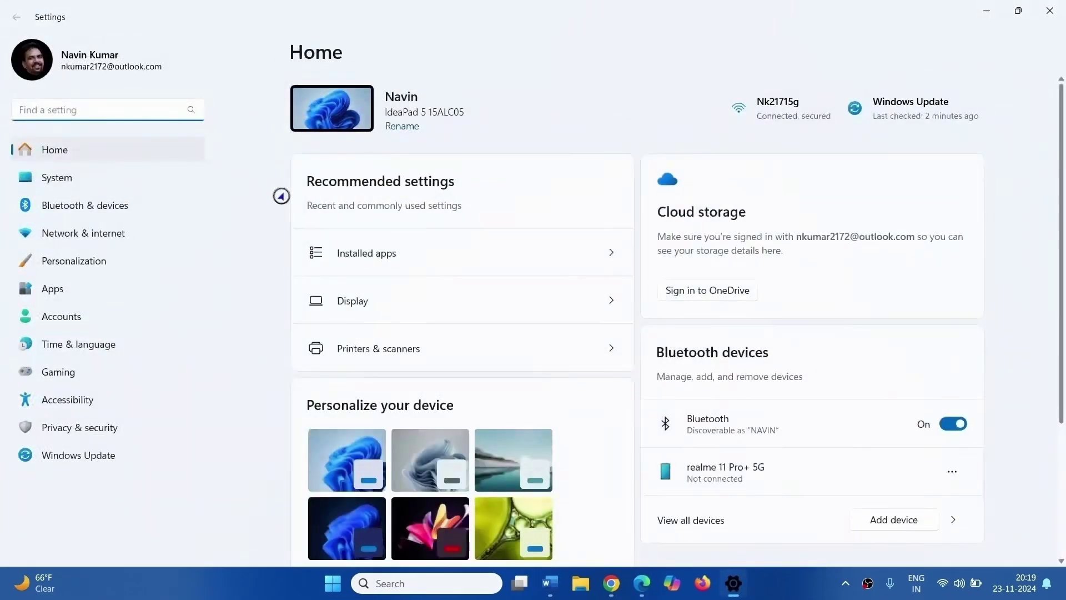
pyautogui.click(50, 294)
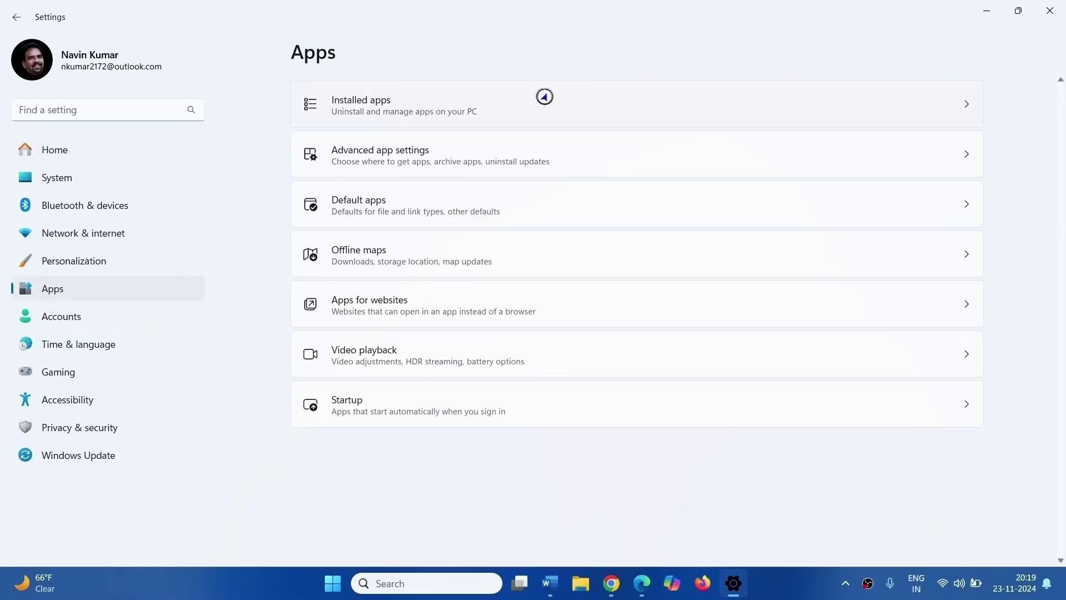
pyautogui.click(544, 116)
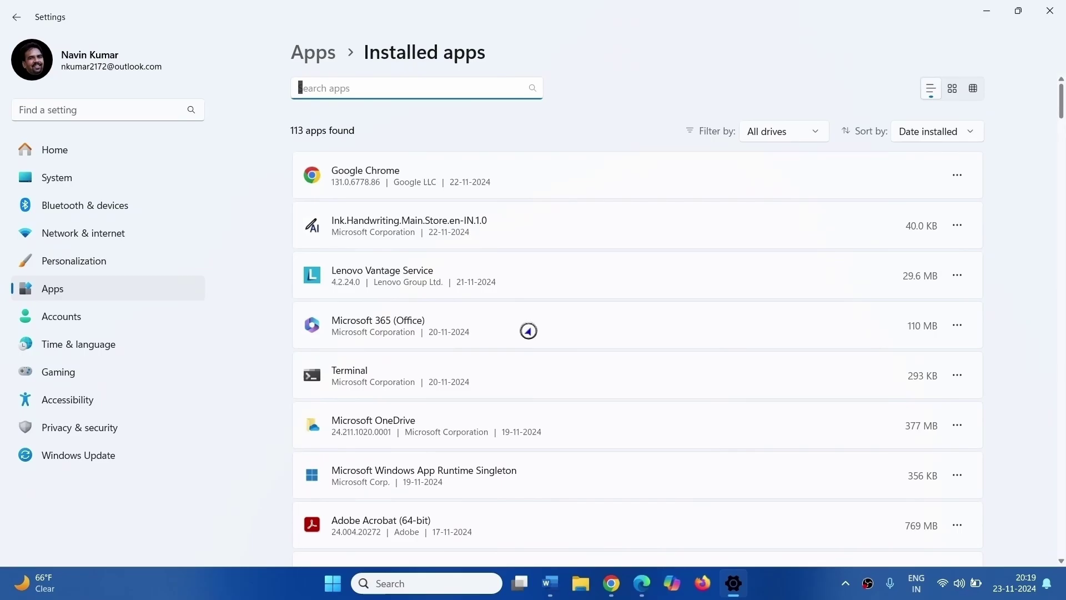
pyautogui.scroll(-10, 529, 316)
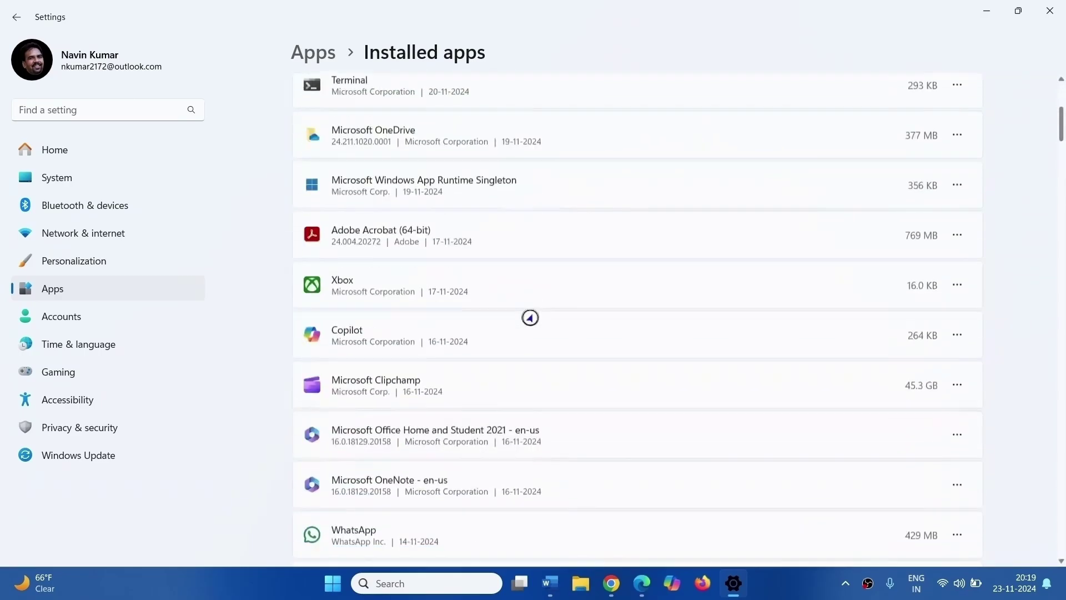
pyautogui.scroll(10, 525, 261)
pyautogui.scroll(3, 520, 207)
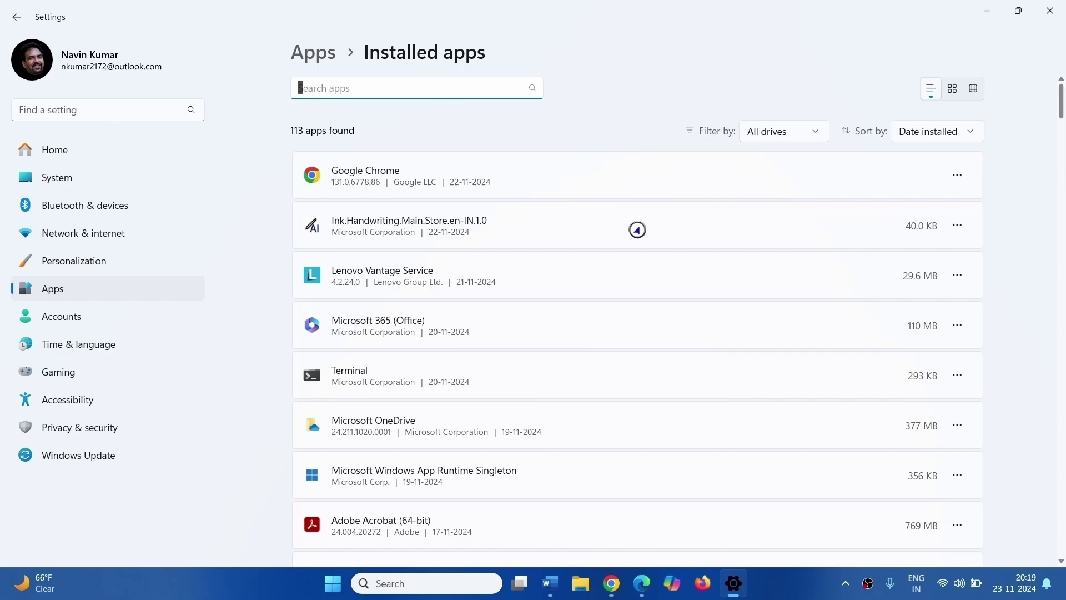
pyautogui.scroll(-5, 519, 228)
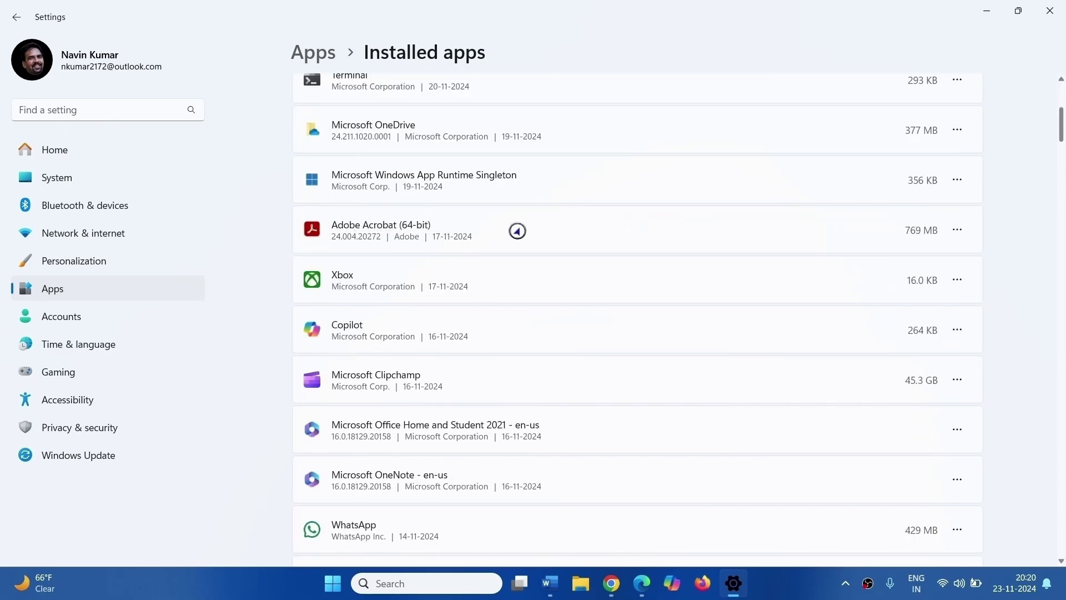
# Step: Uninstall Adobe Acrobat (64-bit) and confirm the removal
pyautogui.click(958, 230)
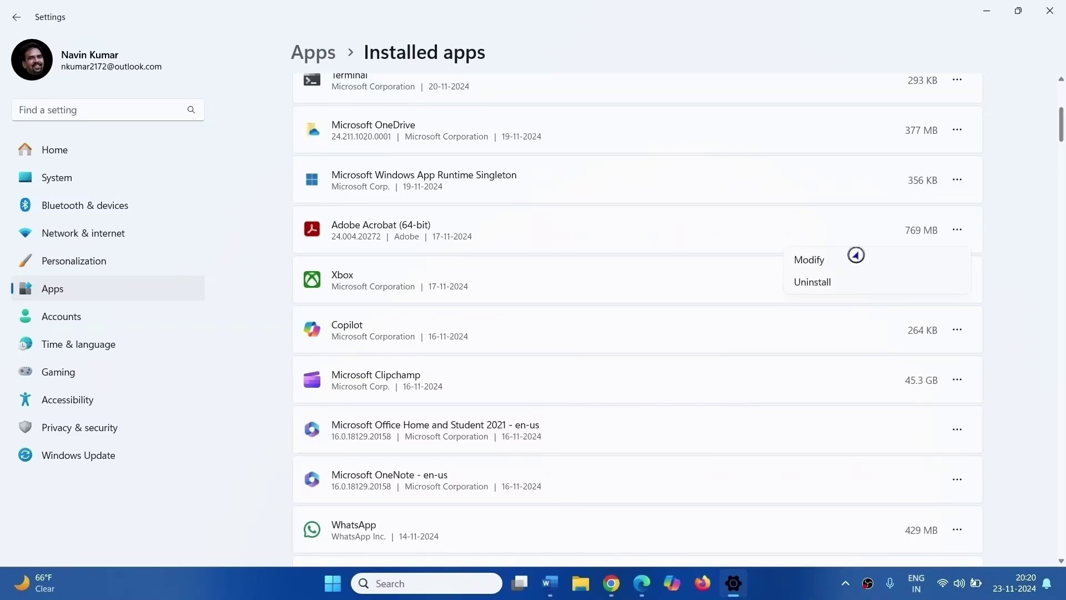
pyautogui.click(820, 287)
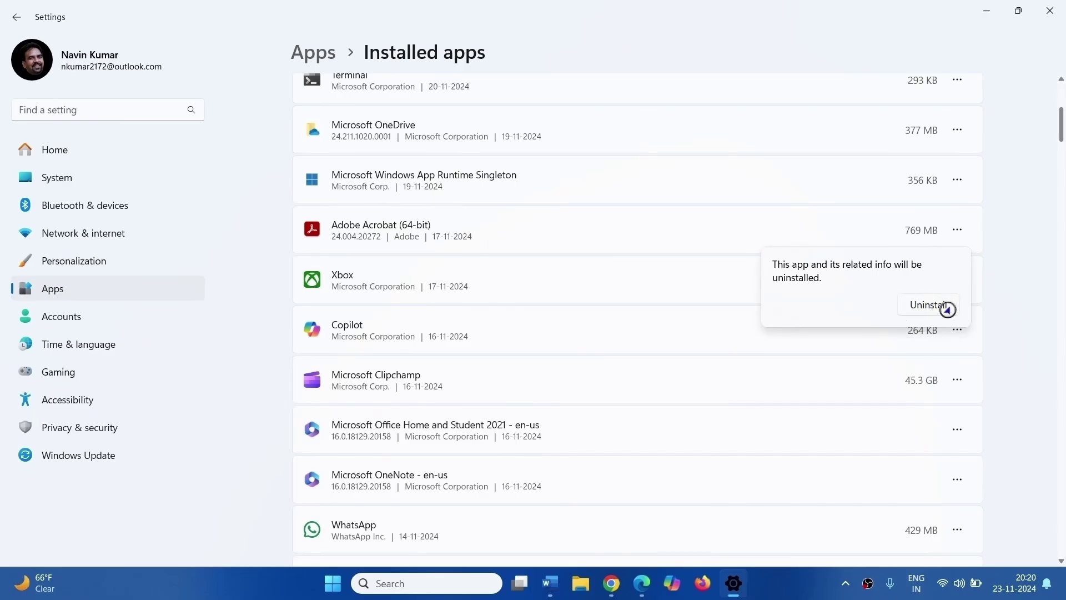
pyautogui.click(947, 309)
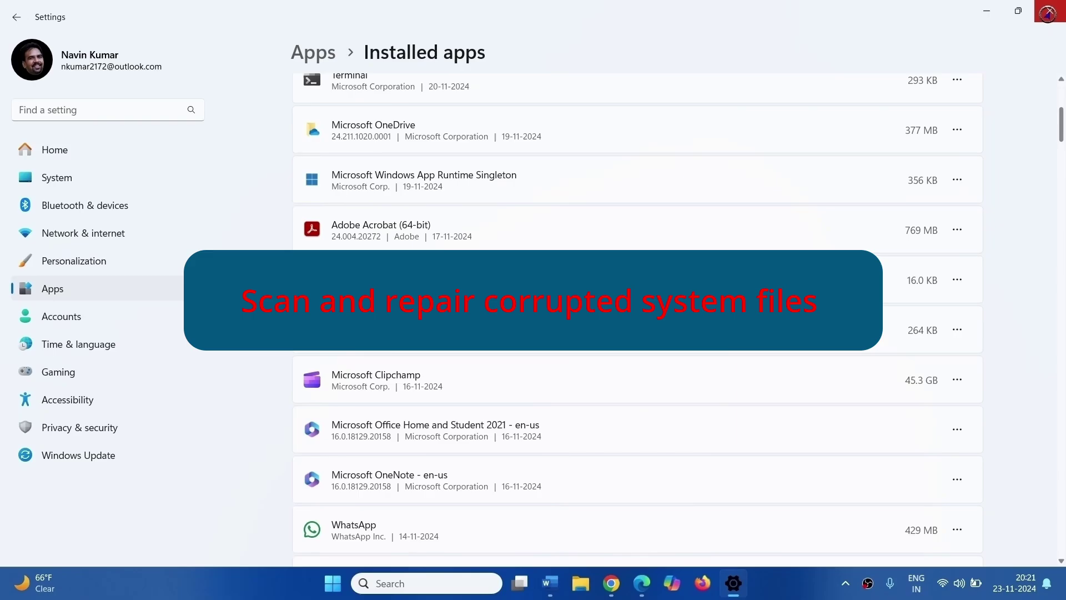
# Step: Run sfc /scannow in an administrator Command Prompt, which completes with no integrity violations
pyautogui.click(1047, 13)
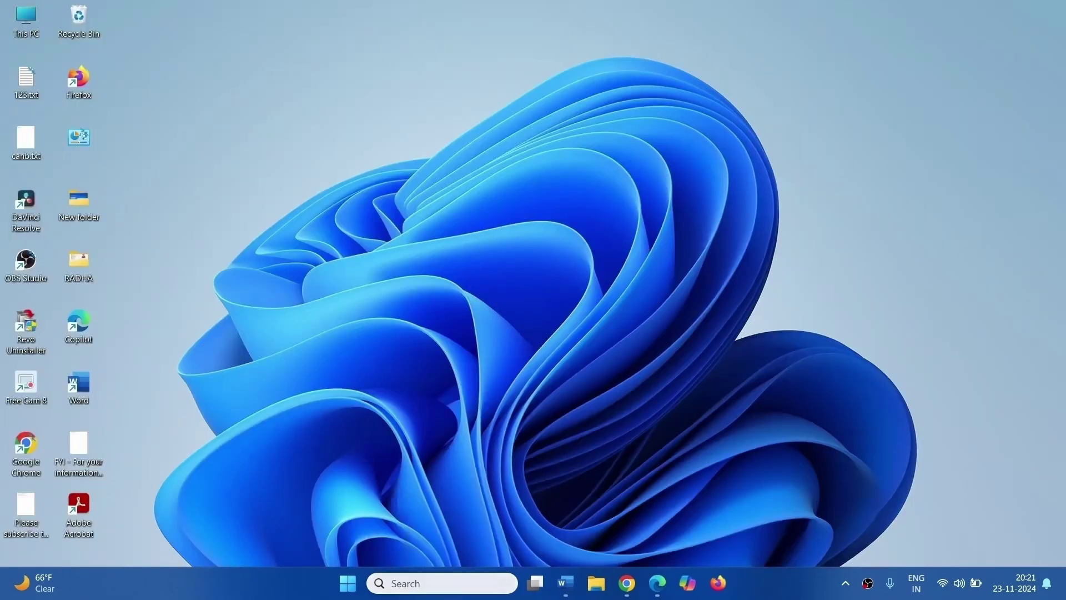
pyautogui.click(413, 584)
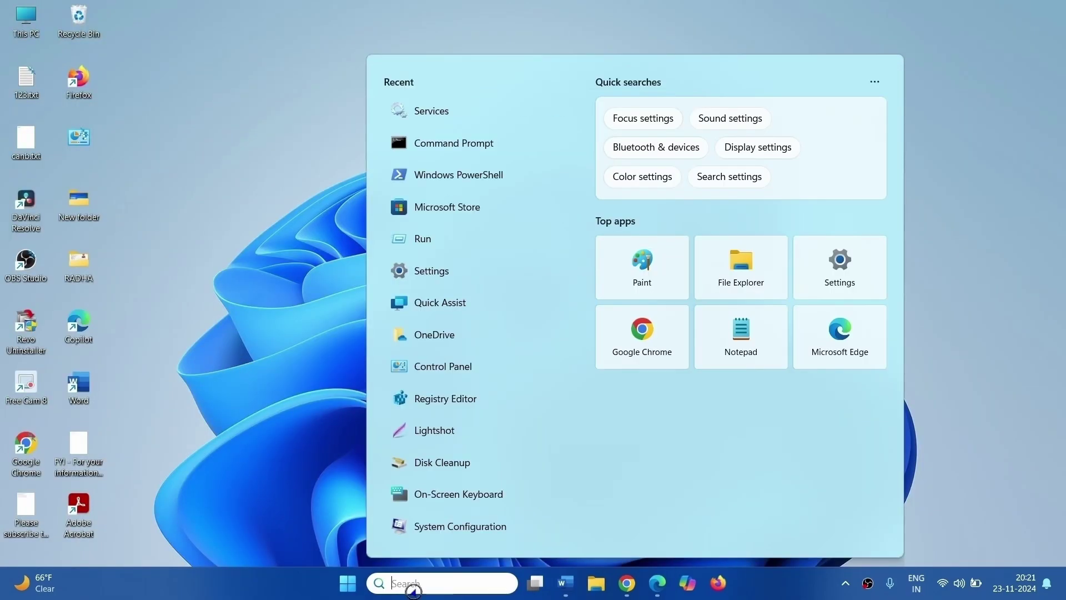
pyautogui.write('cmd')
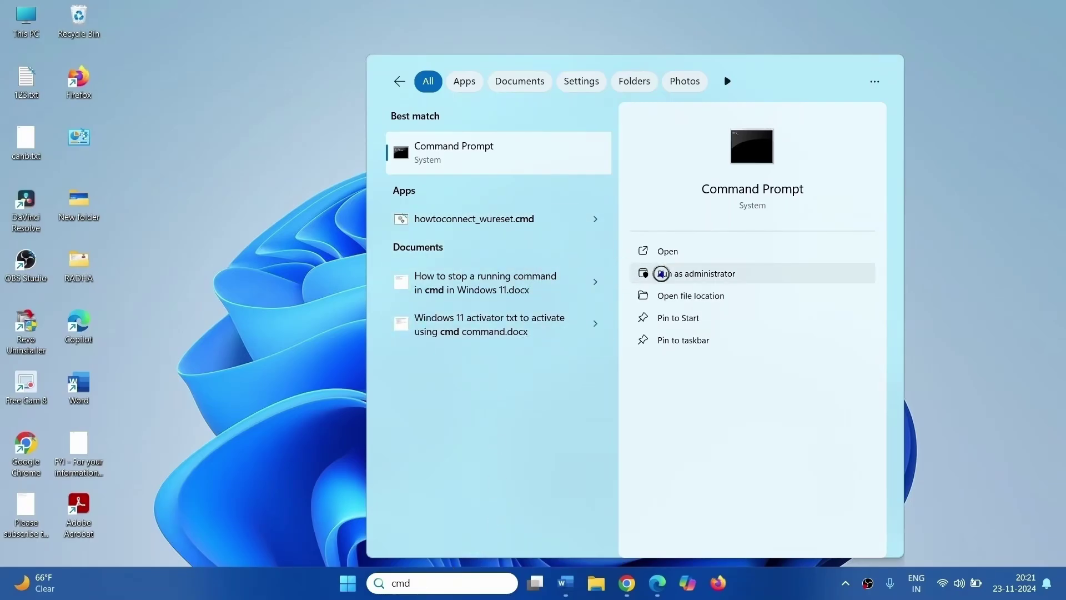
pyautogui.click(660, 274)
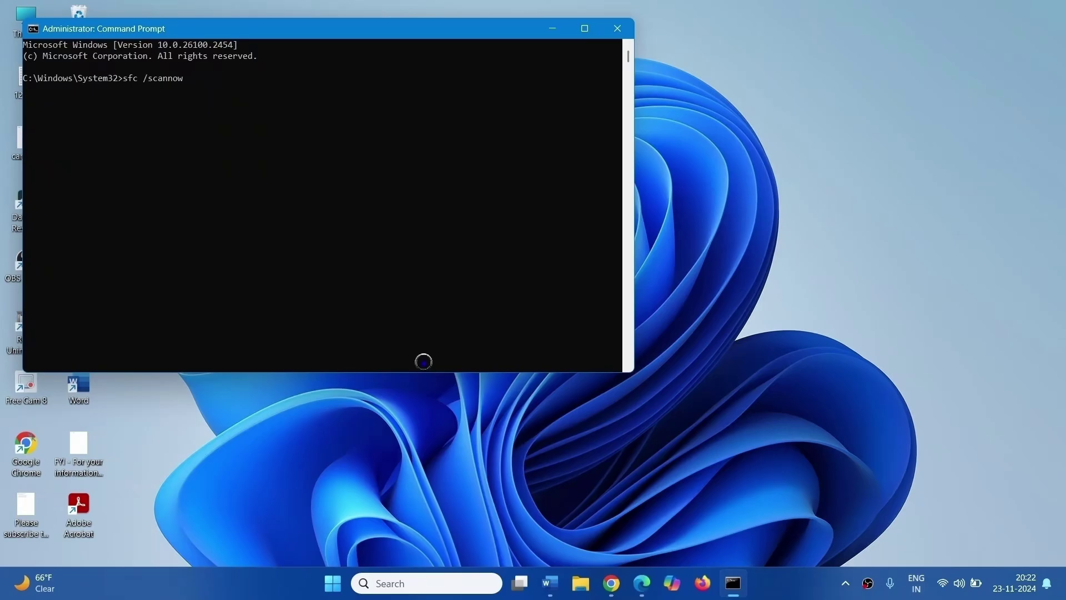
pyautogui.press('Return')
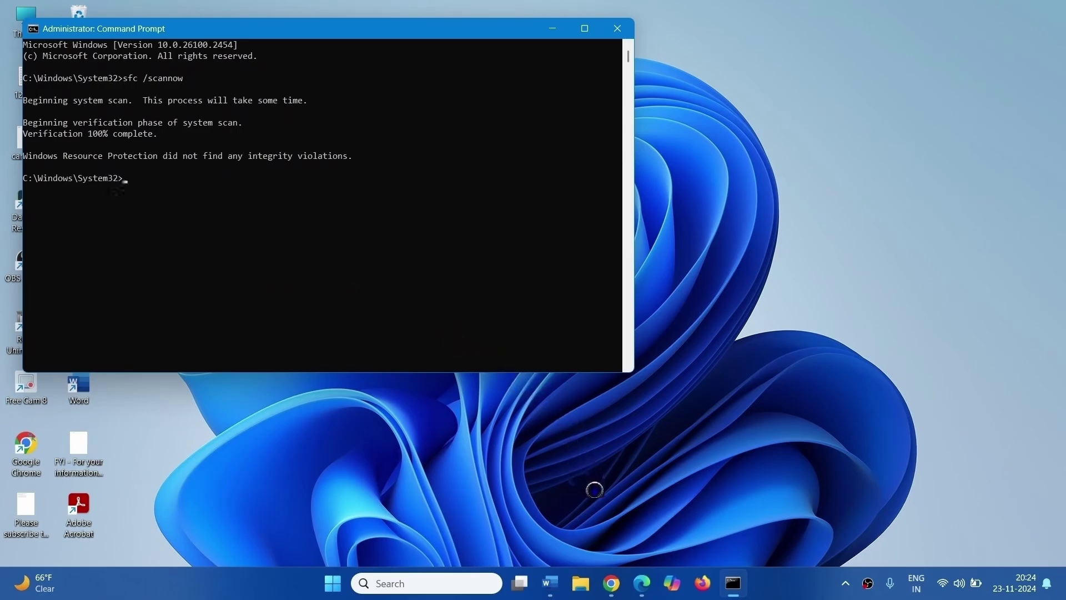
# Step: Copy DISM /Online /Cleanup-Image /RestoreHealth from the notes and run it in Command Prompt
pyautogui.moveTo(865, 152); pyautogui.dragTo(719, 153)
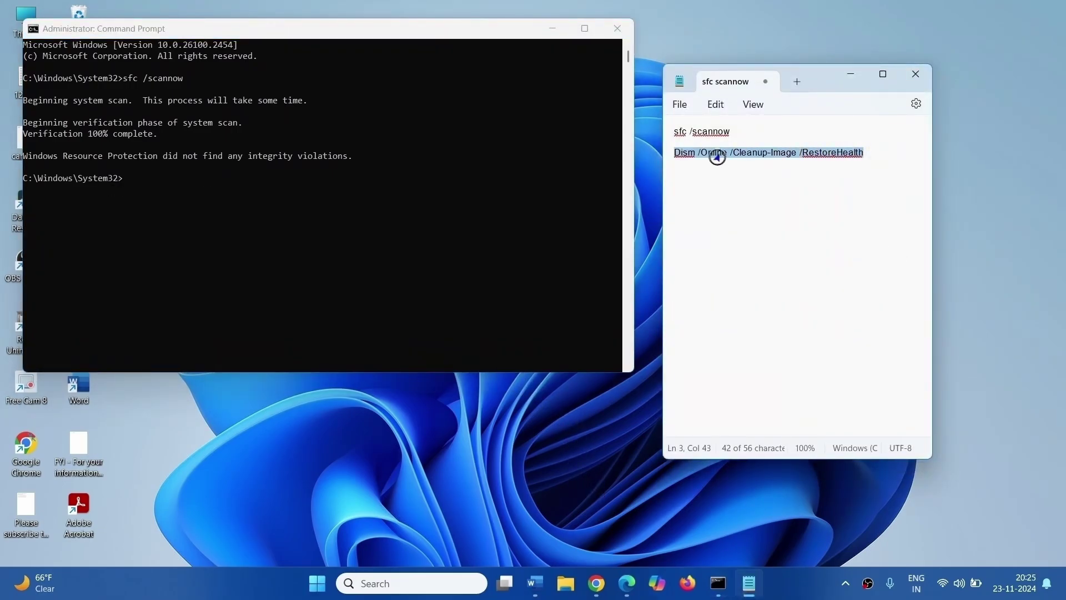
pyautogui.rightClick(716, 153)
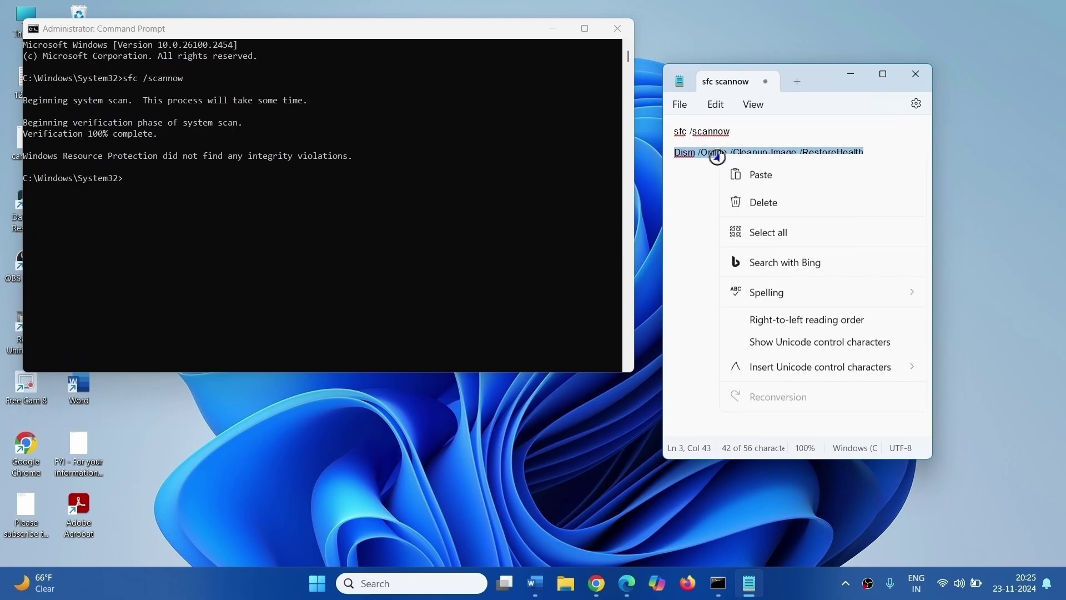
pyautogui.click(740, 227)
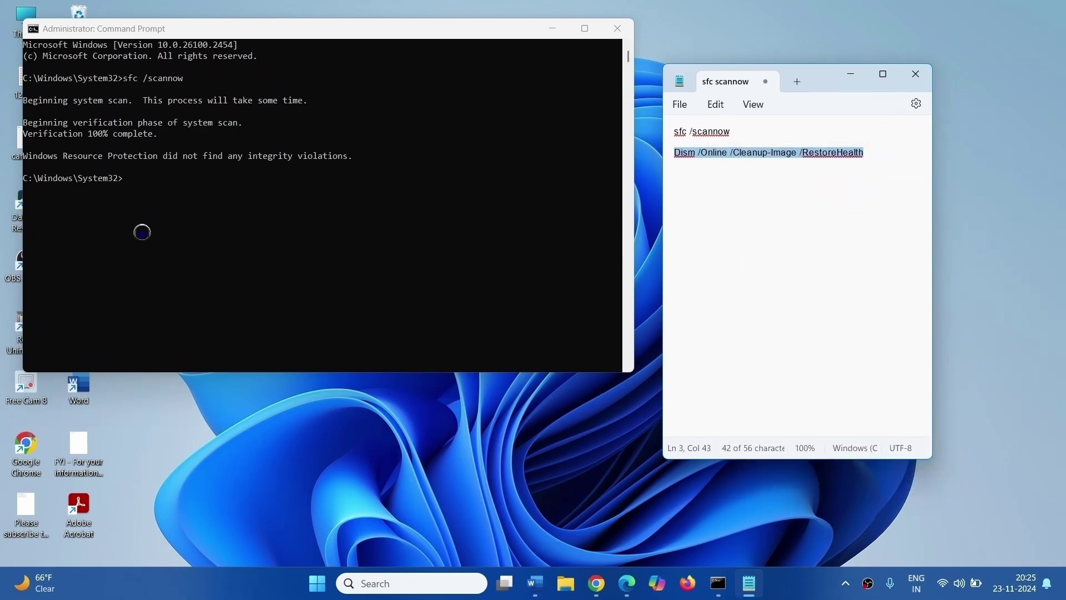
pyautogui.click(140, 189)
pyautogui.rightClick(152, 187)
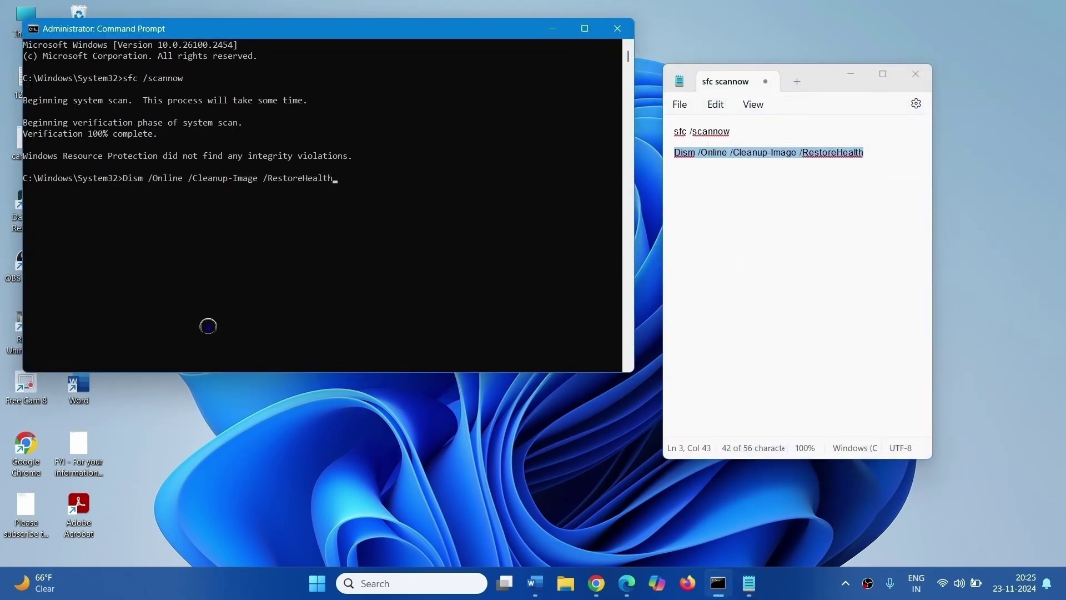
pyautogui.press('Return')
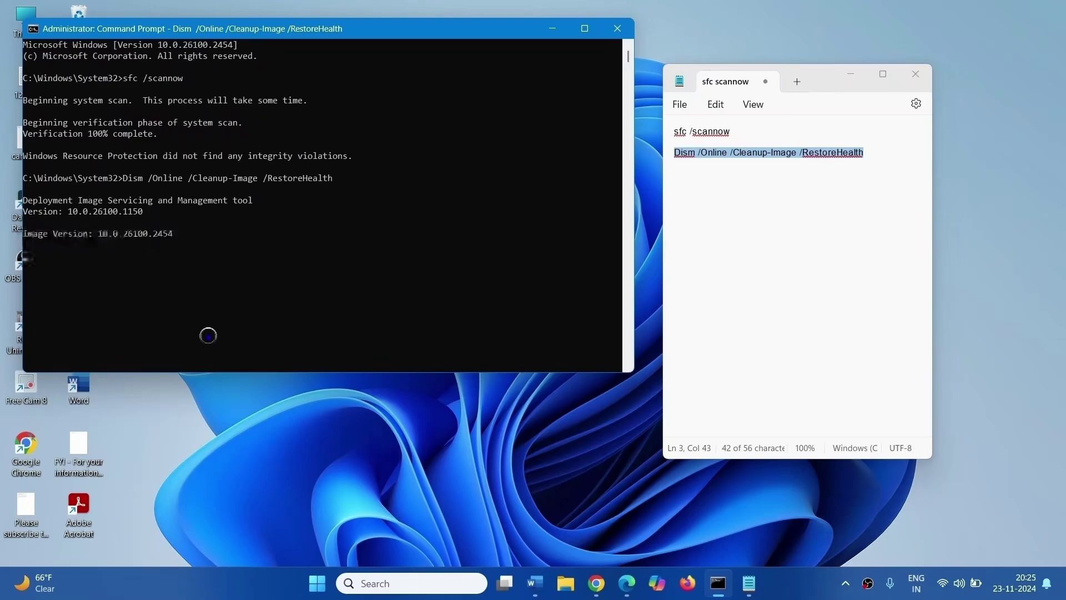
# Step: Minimize the Notepad notes and restart the computer from the Start menu
pyautogui.click(769, 152)
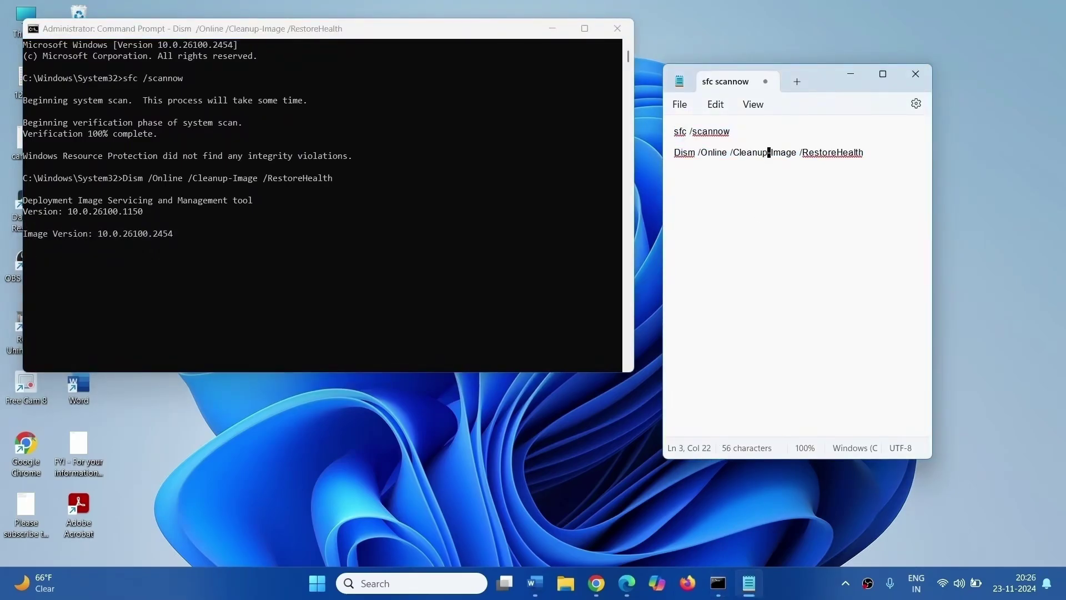
pyautogui.moveTo(864, 153); pyautogui.dragTo(676, 134)
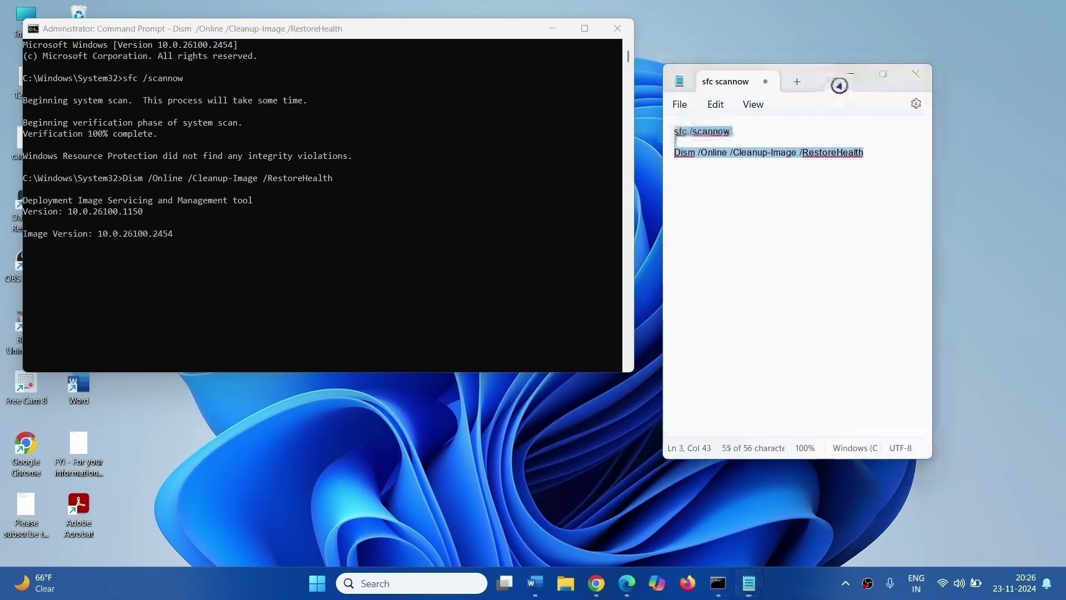
pyautogui.click(850, 75)
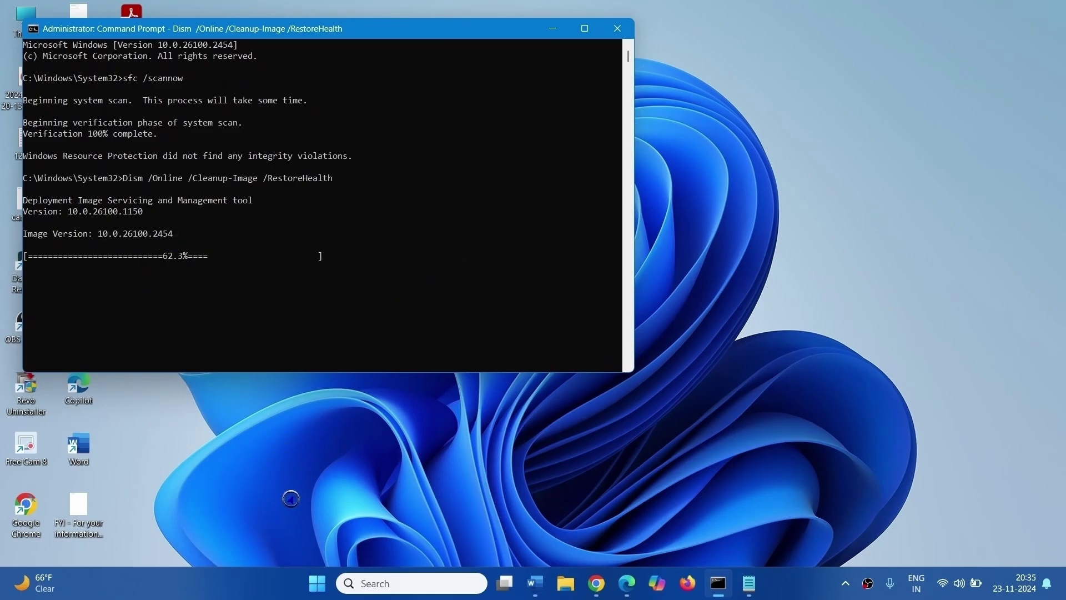
pyautogui.click(317, 583)
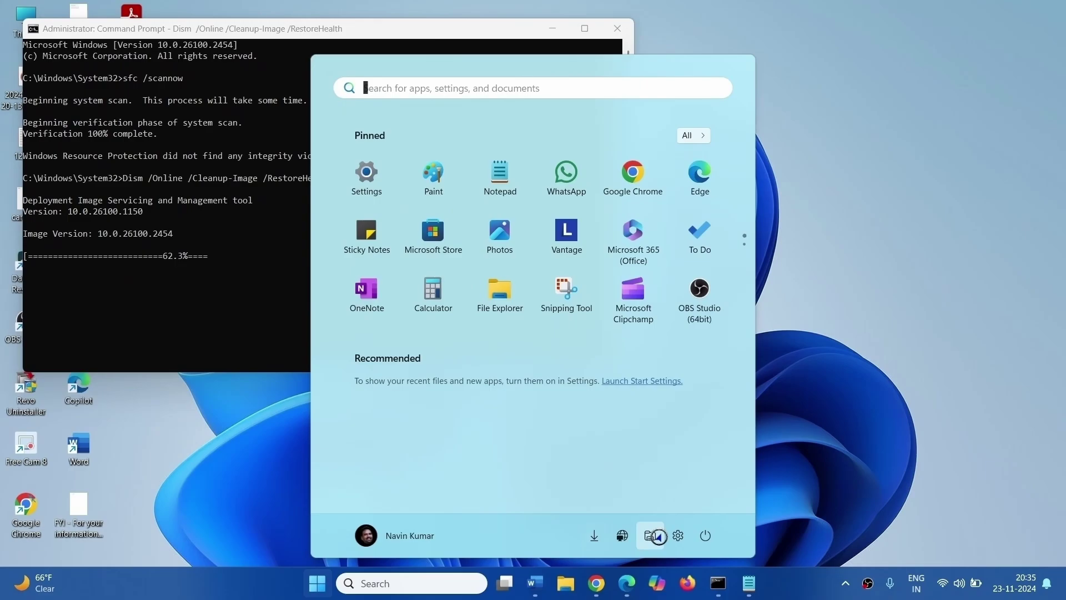
pyautogui.click(698, 534)
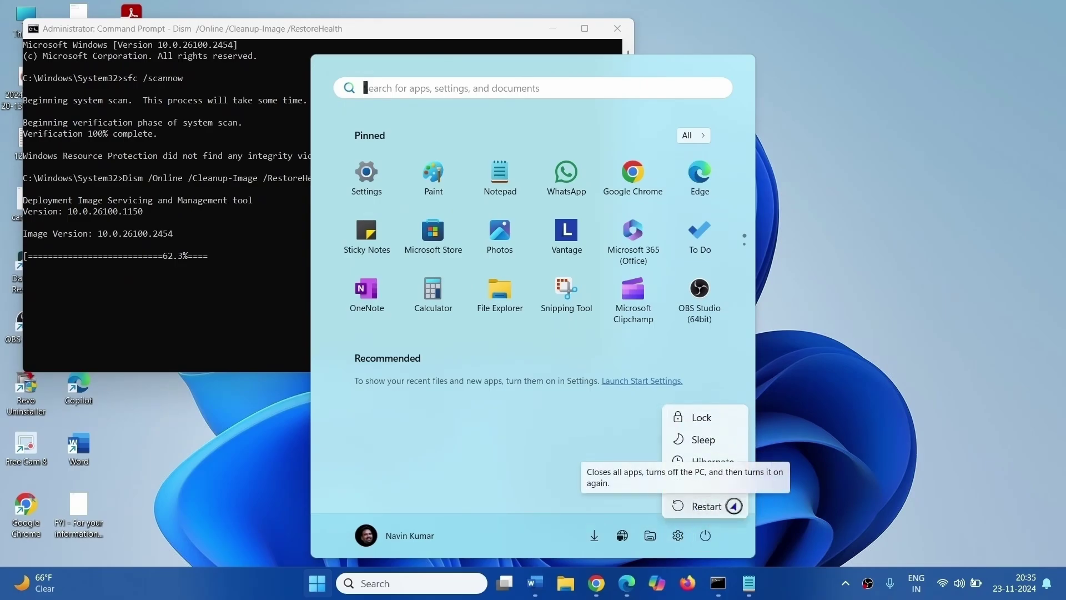
pyautogui.click(782, 233)
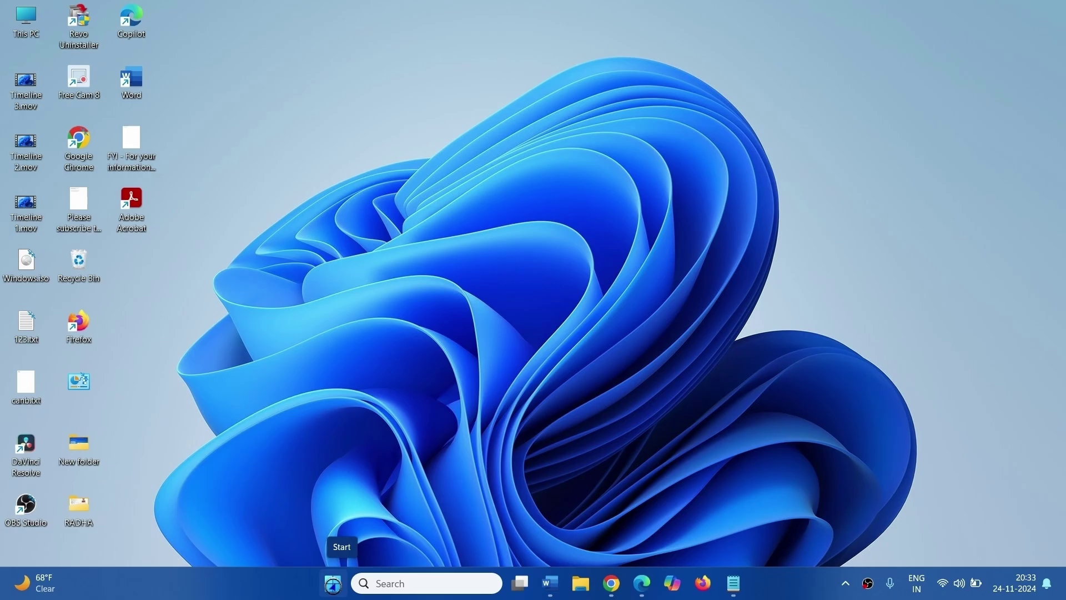
# Step: Open Device Manager maximized, showing hidden devices listed by type
pyautogui.rightClick(333, 584)
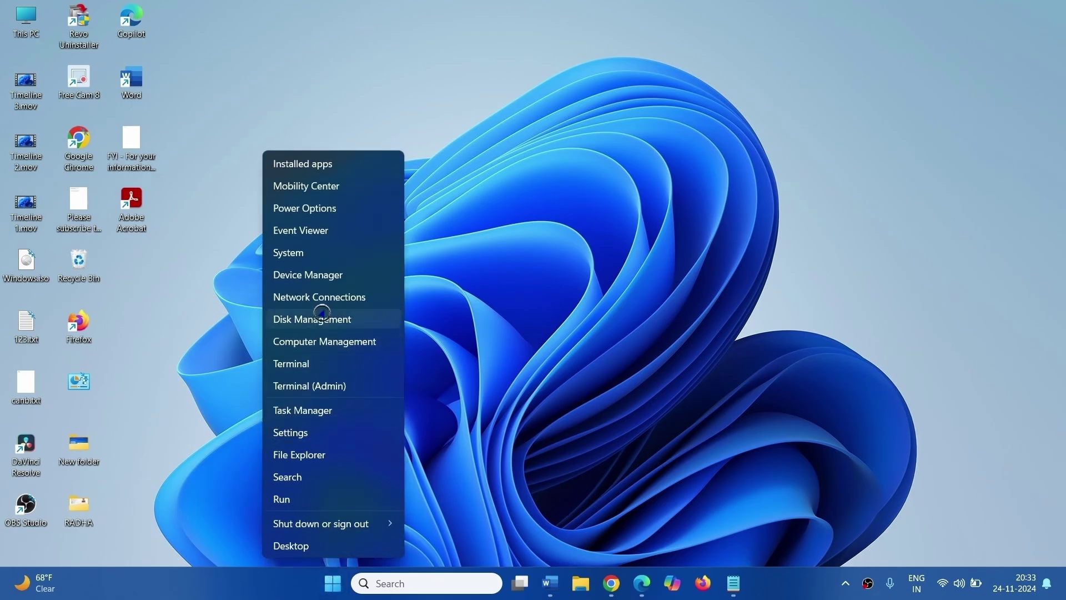
pyautogui.click(348, 283)
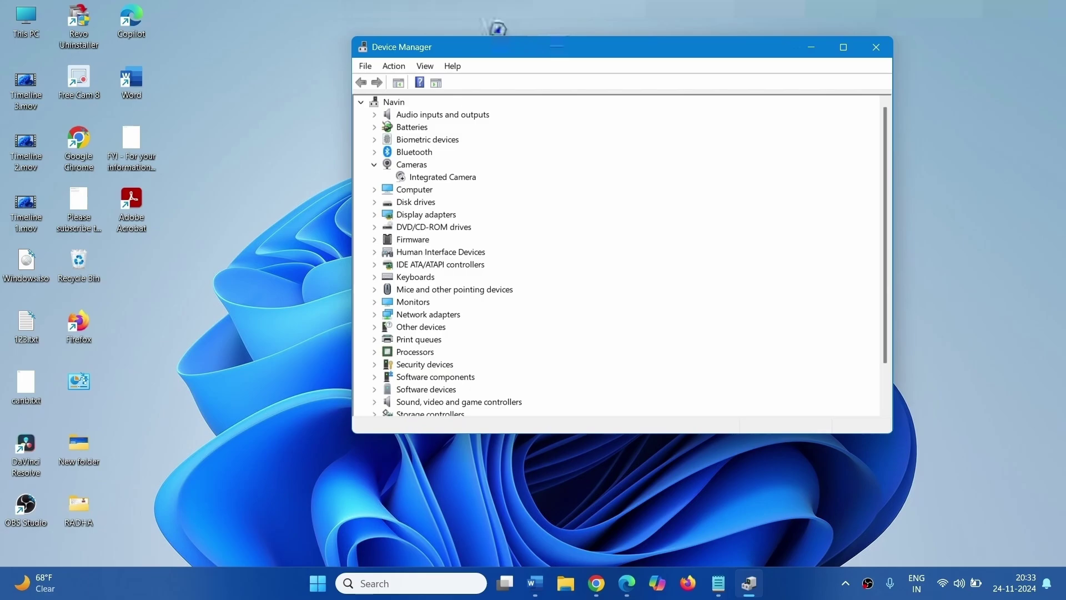
pyautogui.click(418, 66)
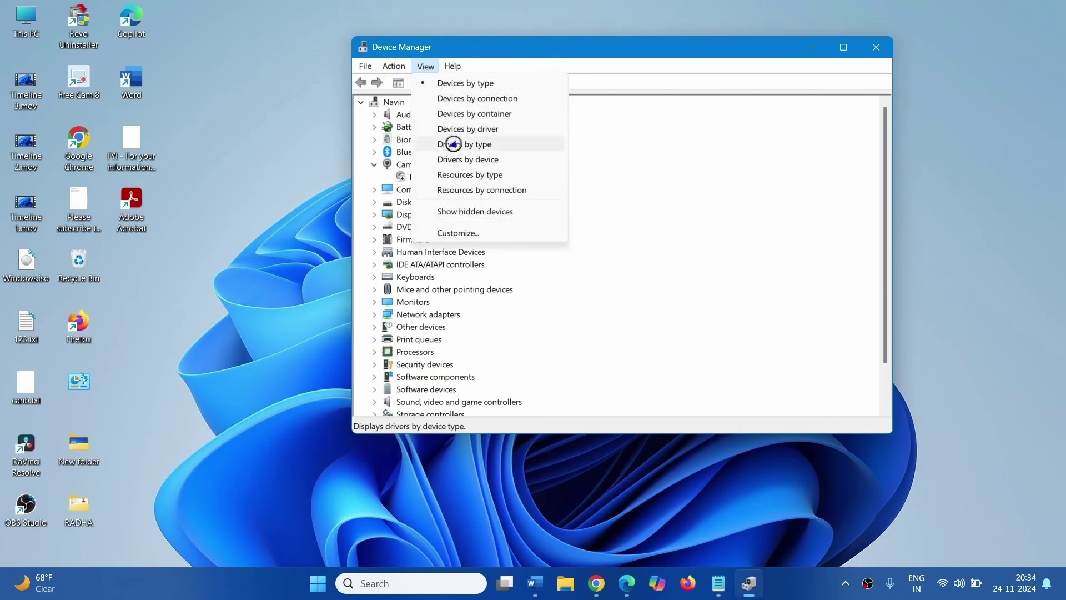
pyautogui.click(523, 211)
pyautogui.click(843, 48)
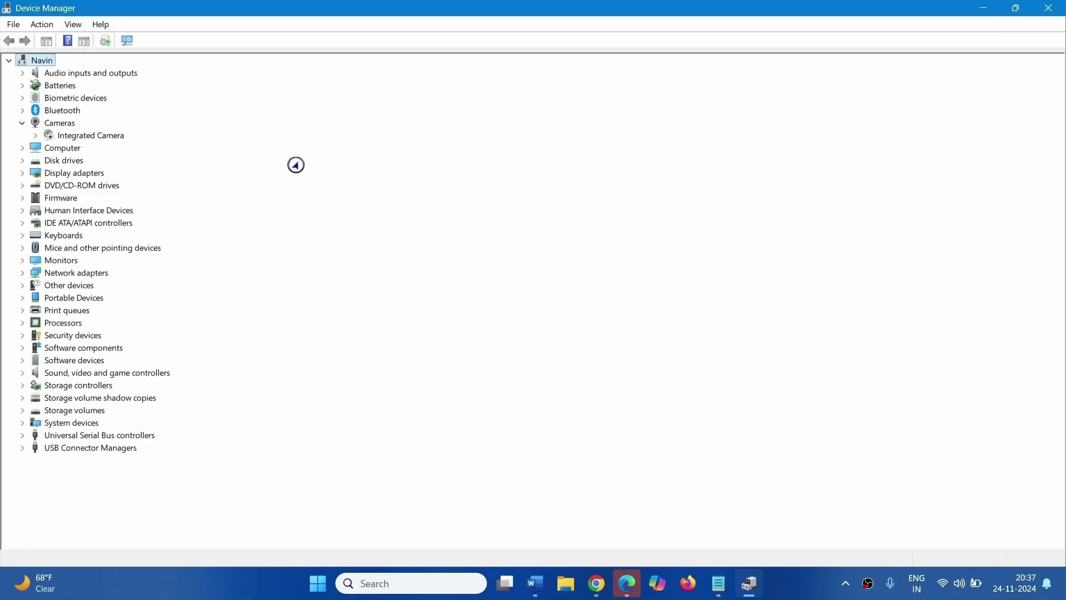
pyautogui.click(66, 25)
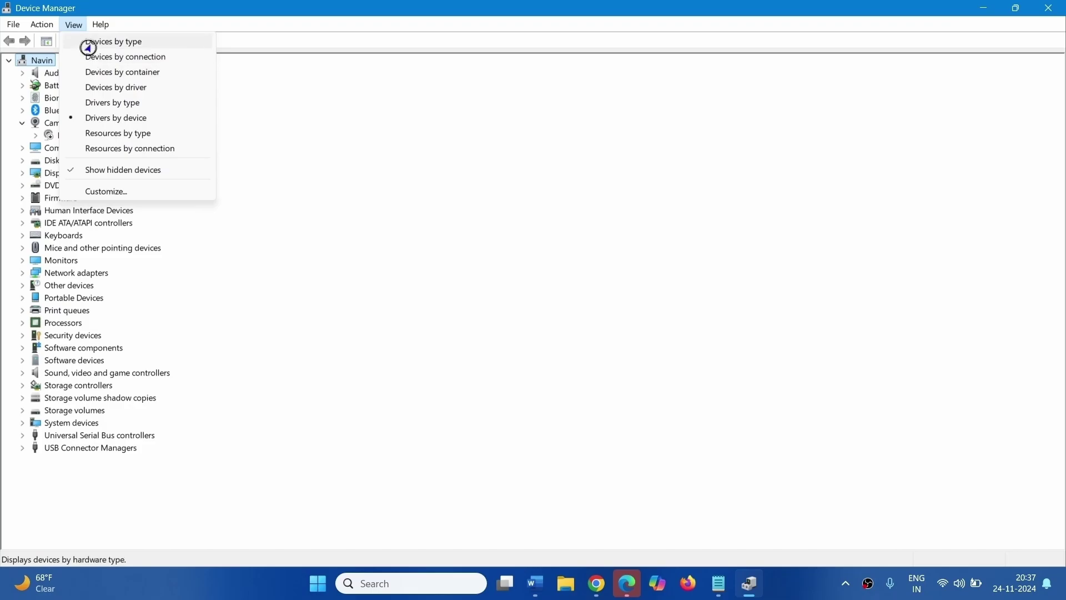
pyautogui.click(89, 43)
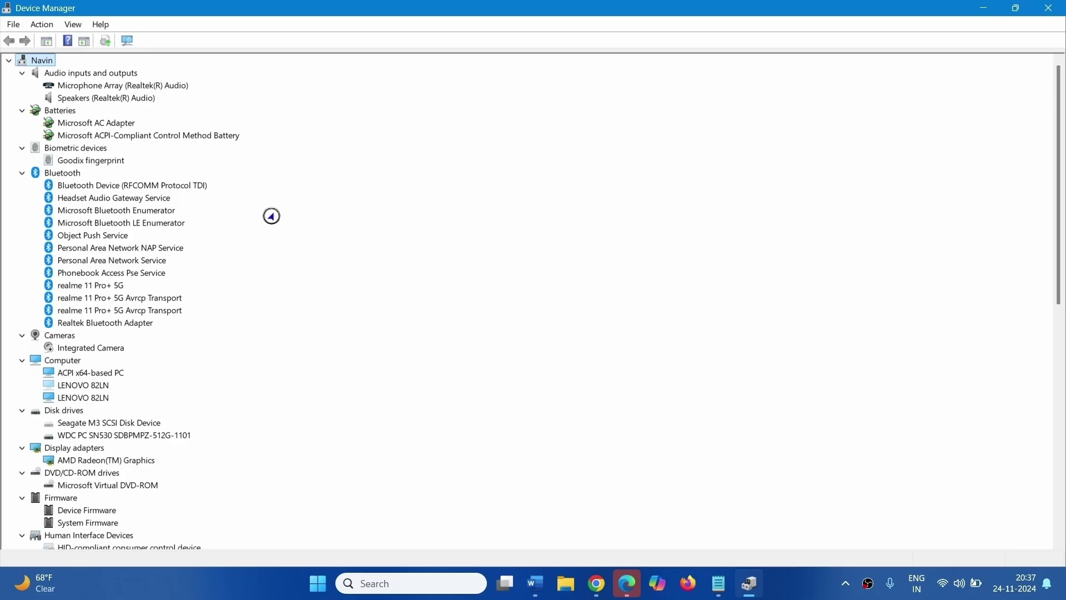
pyautogui.scroll(-13, 119, 204)
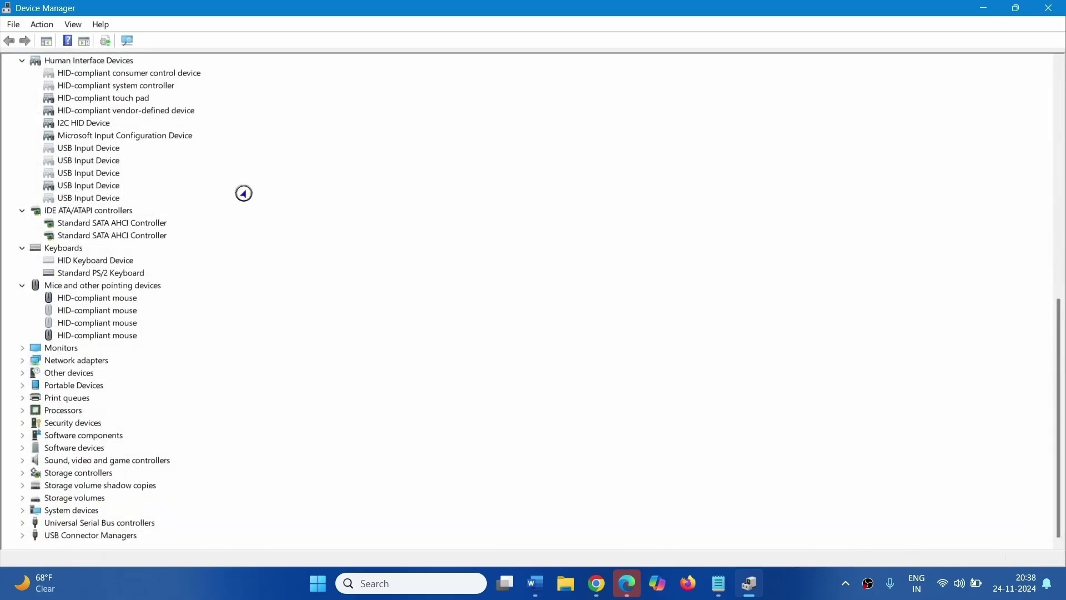
pyautogui.scroll(13, 244, 193)
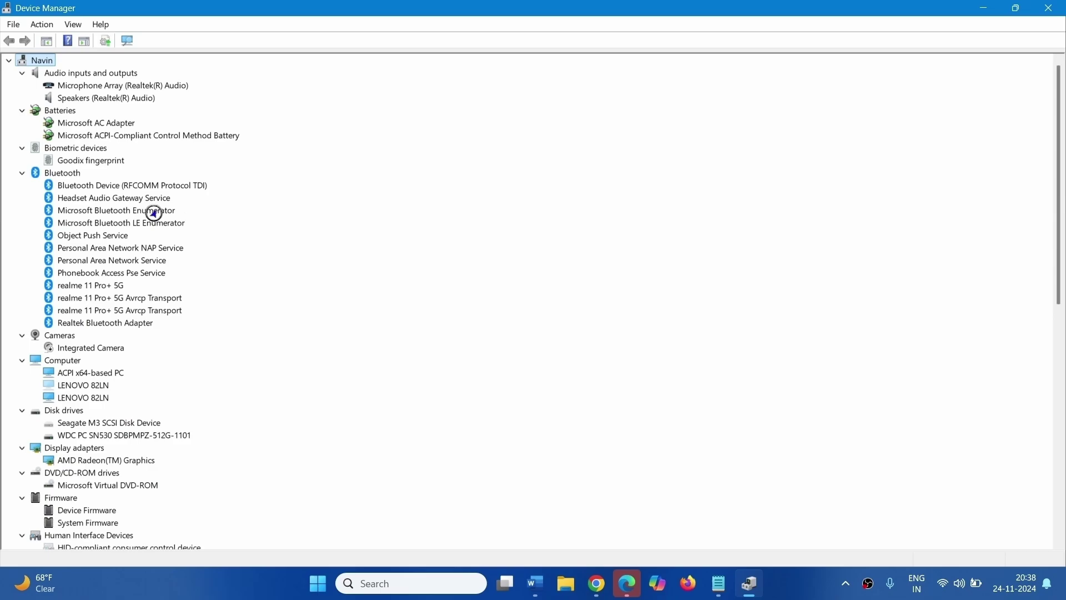
# Step: Automatically search for a Bluetooth Device (RFCOMM Protocol TDI) driver update, finding it already current
pyautogui.click(104, 185)
pyautogui.rightClick(104, 185)
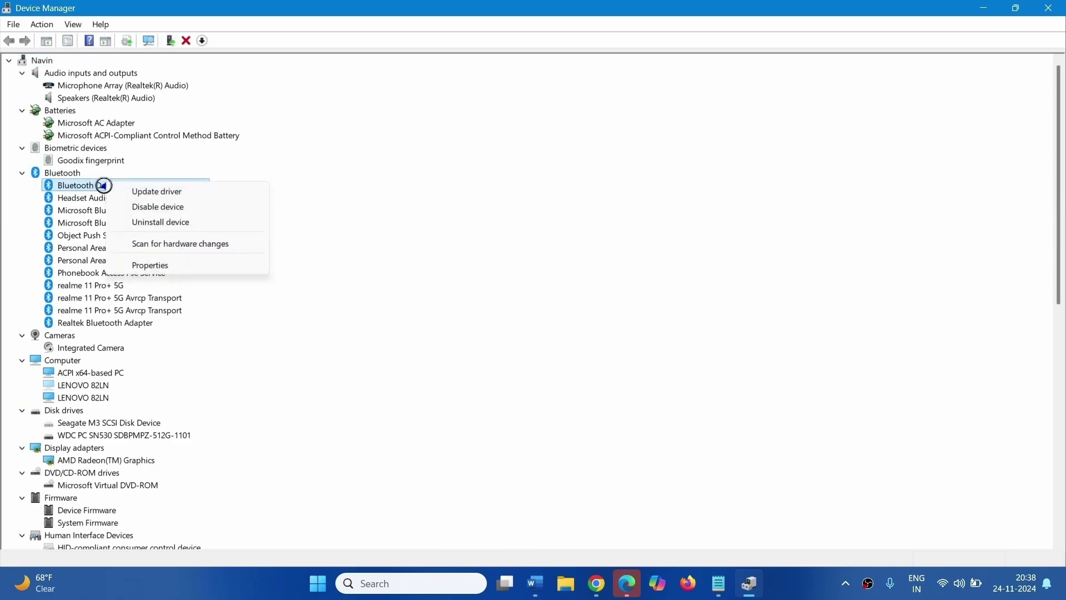
pyautogui.click(130, 194)
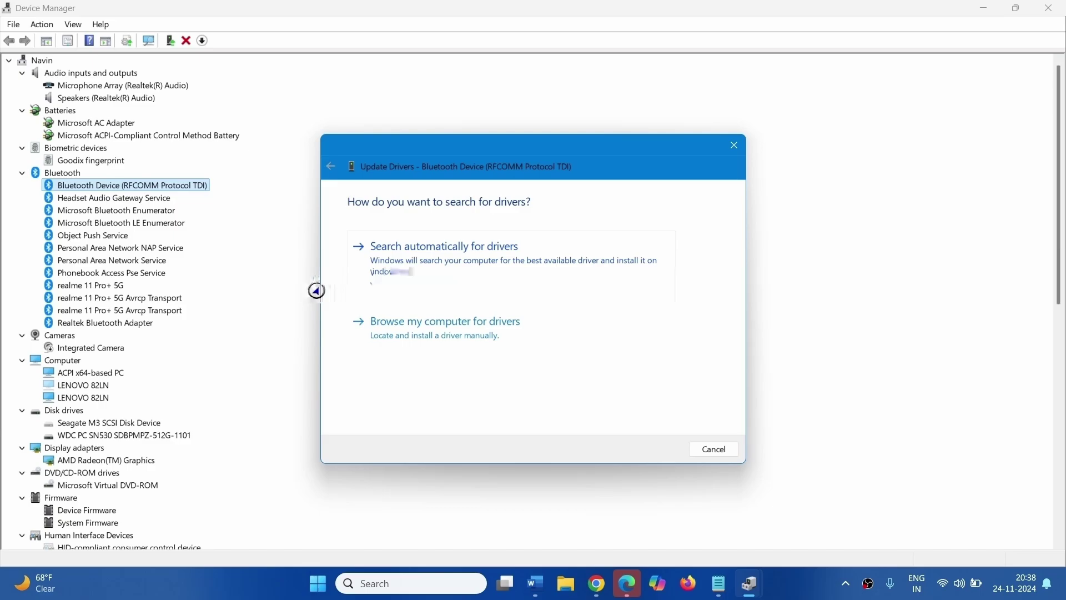
pyautogui.click(551, 262)
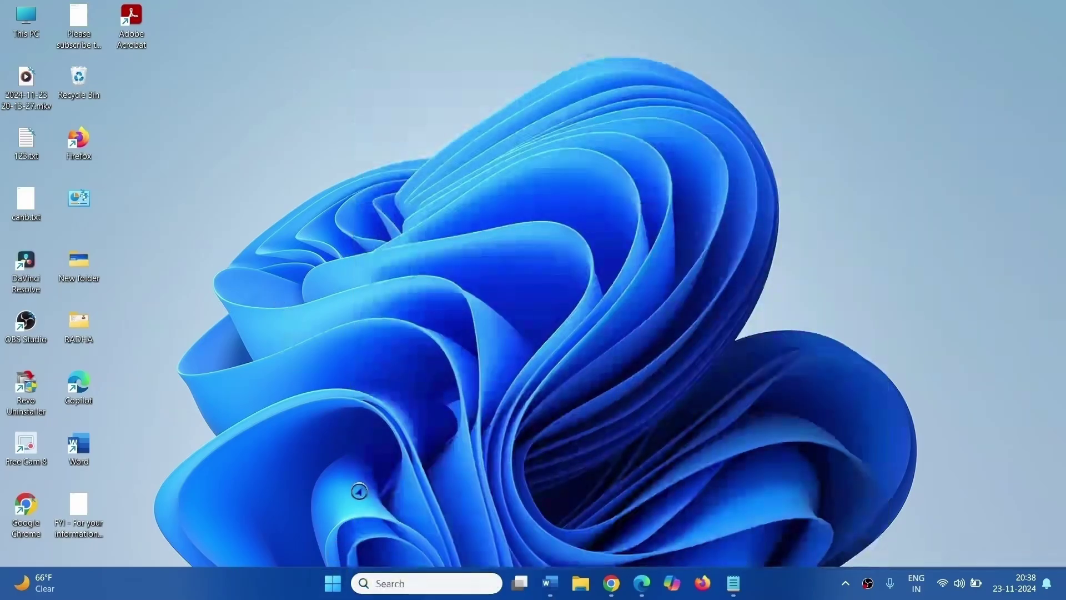
# Step: In System Configuration, hide all Microsoft services, disable every remaining service, then view Startup
pyautogui.click(393, 584)
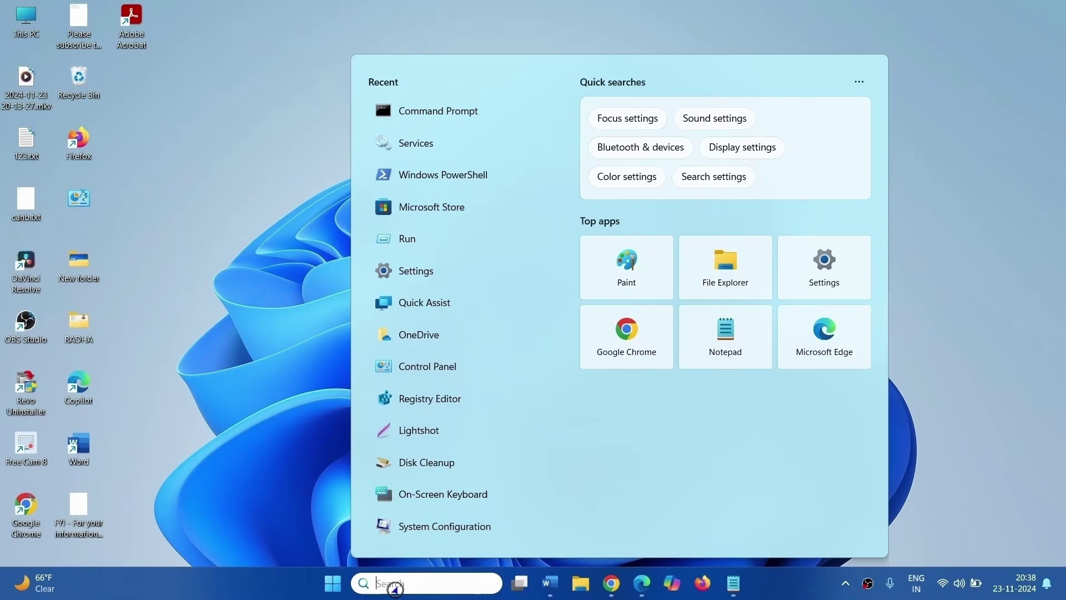
pyautogui.write('sys')
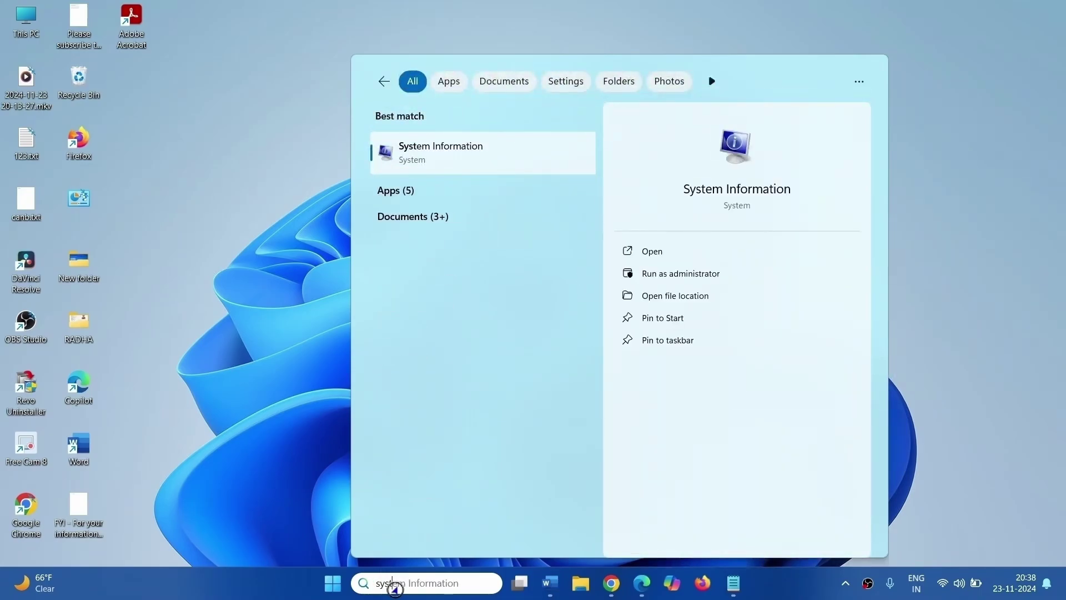
pyautogui.write('tem configuration')
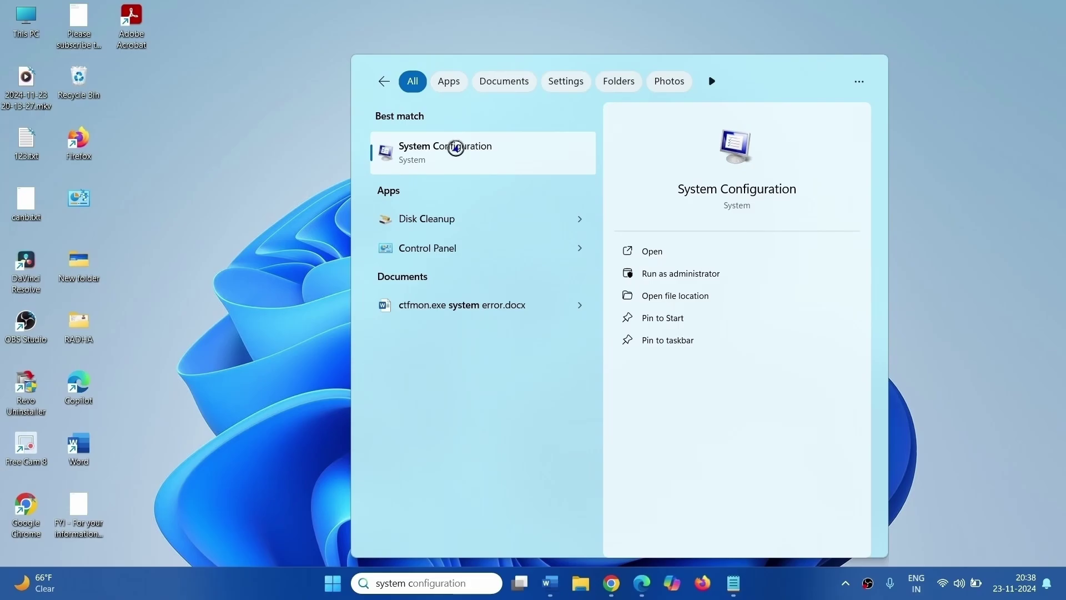
pyautogui.click(455, 148)
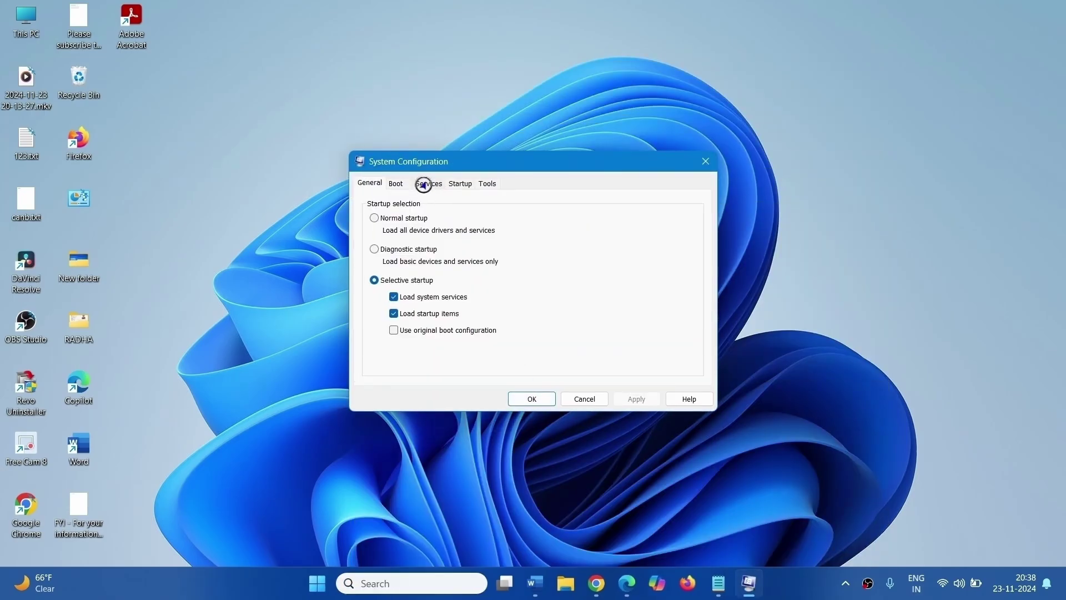
pyautogui.click(423, 185)
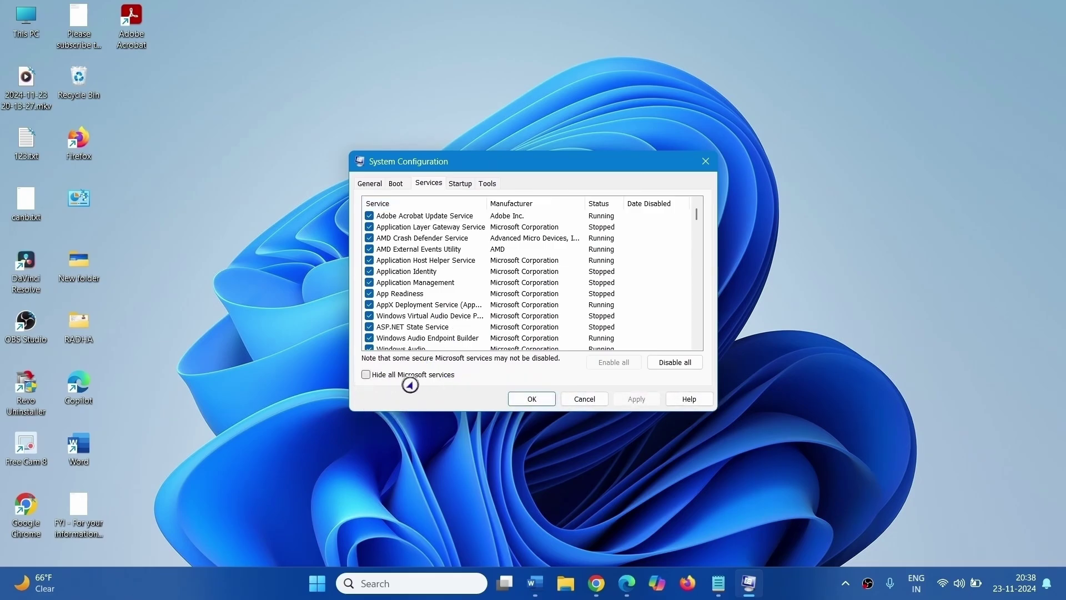
pyautogui.click(365, 375)
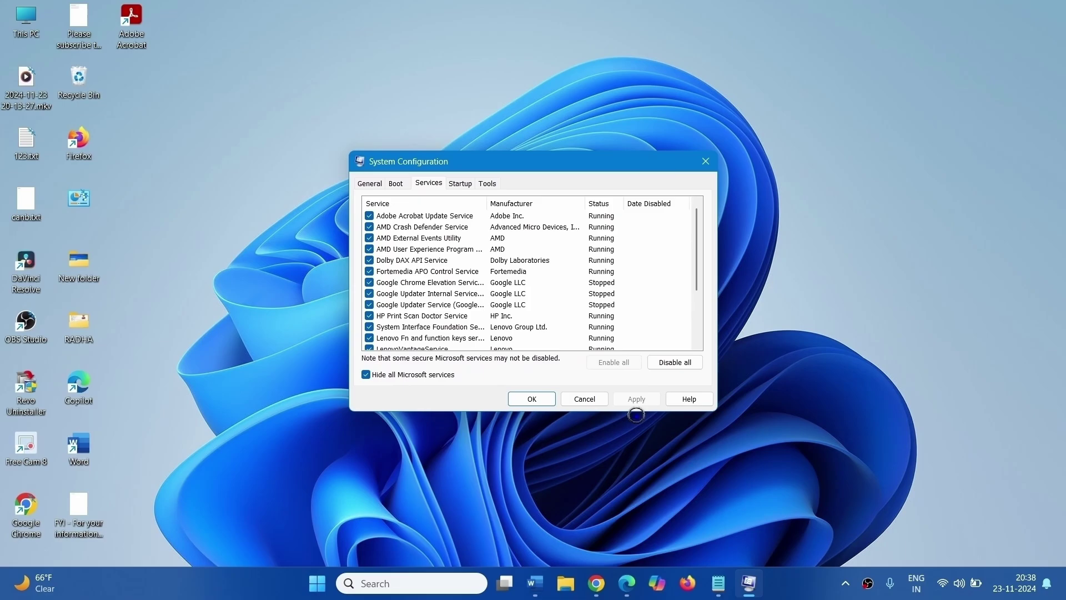
pyautogui.click(683, 367)
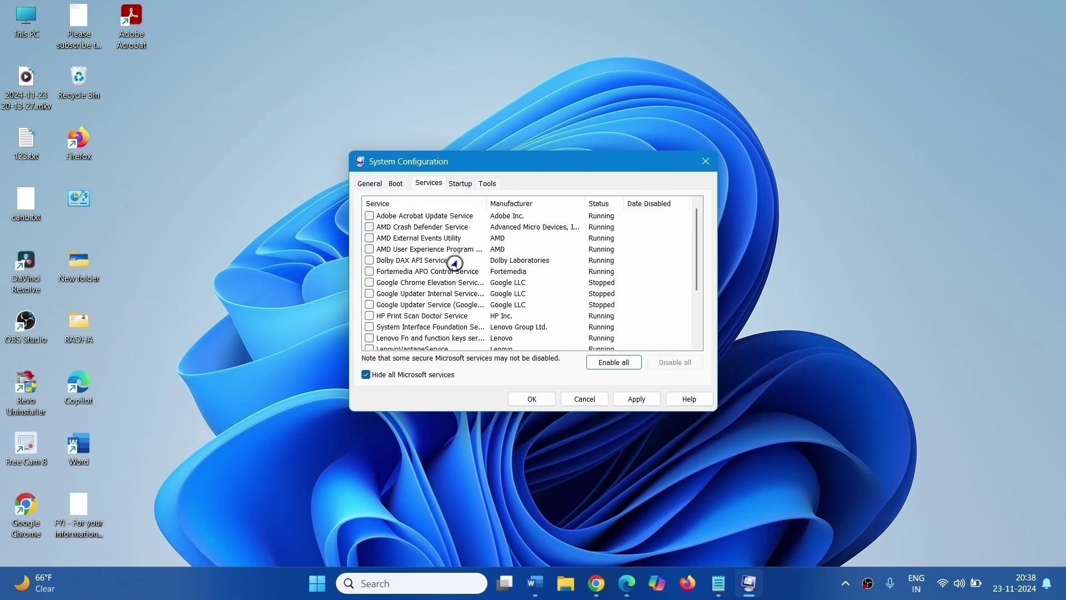
pyautogui.click(456, 184)
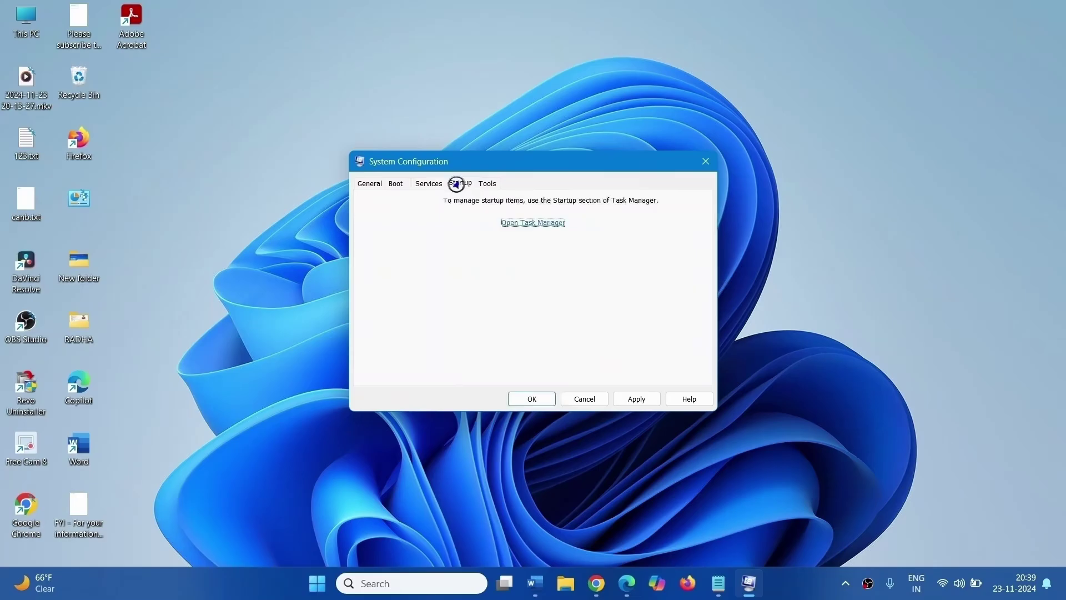
# Step: Review Task Manager's startup apps, all Disabled, then close Task Manager and System Configuration
pyautogui.click(547, 224)
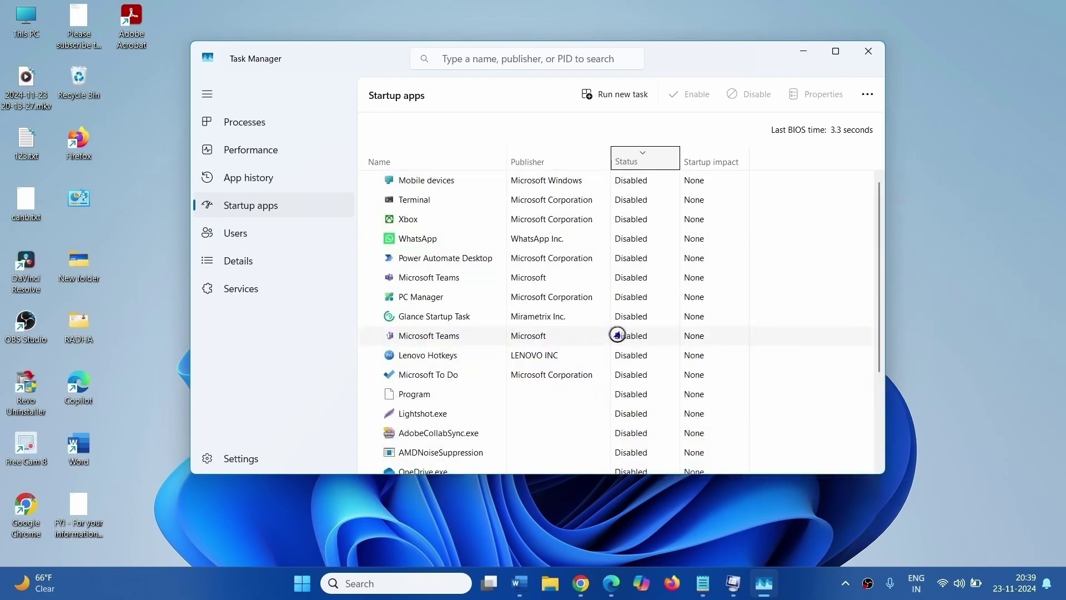
pyautogui.rightClick(628, 203)
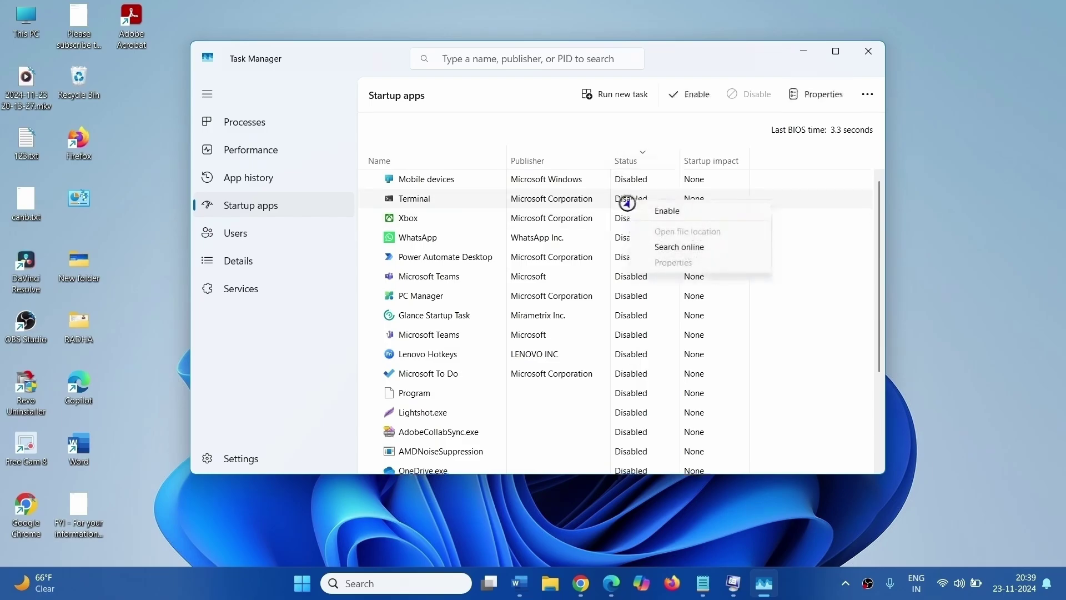
pyautogui.click(870, 65)
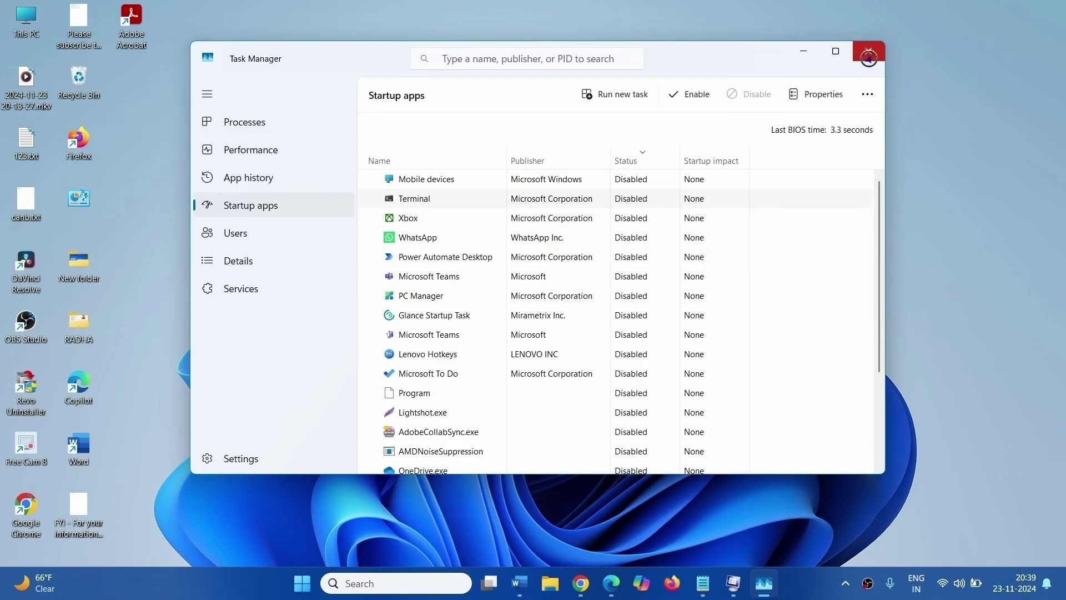
pyautogui.click(869, 56)
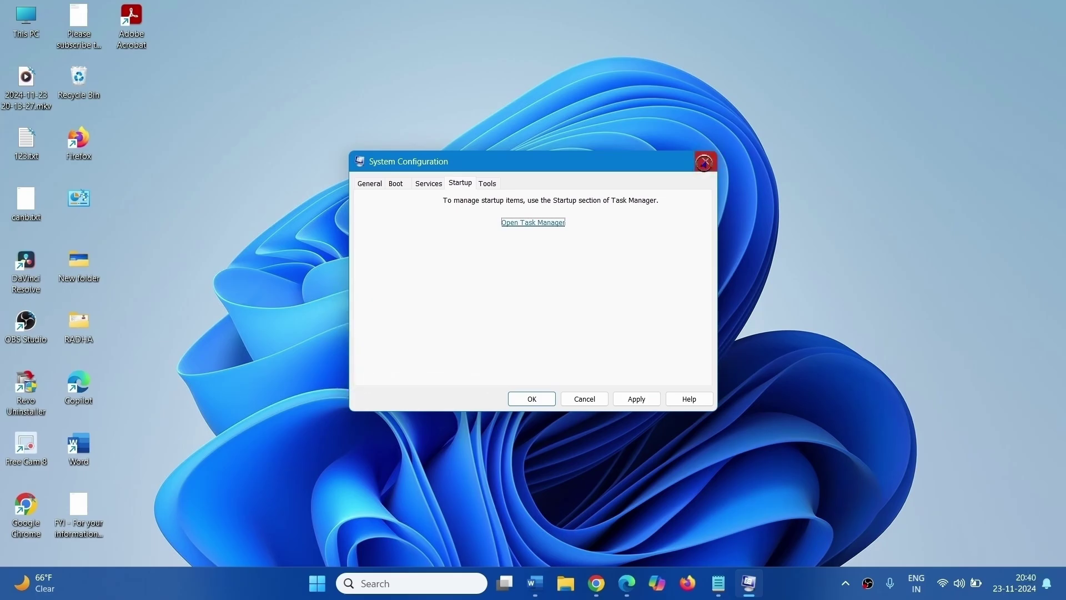
pyautogui.click(704, 163)
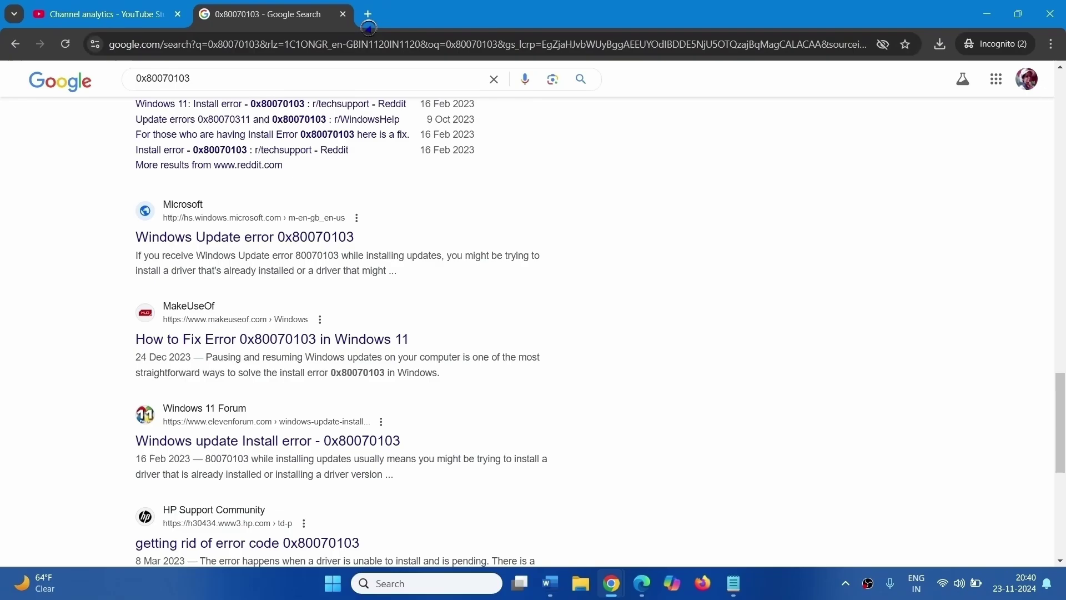
# Step: Search 'windows 11 download' in an Incognito tab and open Microsoft's Download Windows 11 page
pyautogui.click(368, 14)
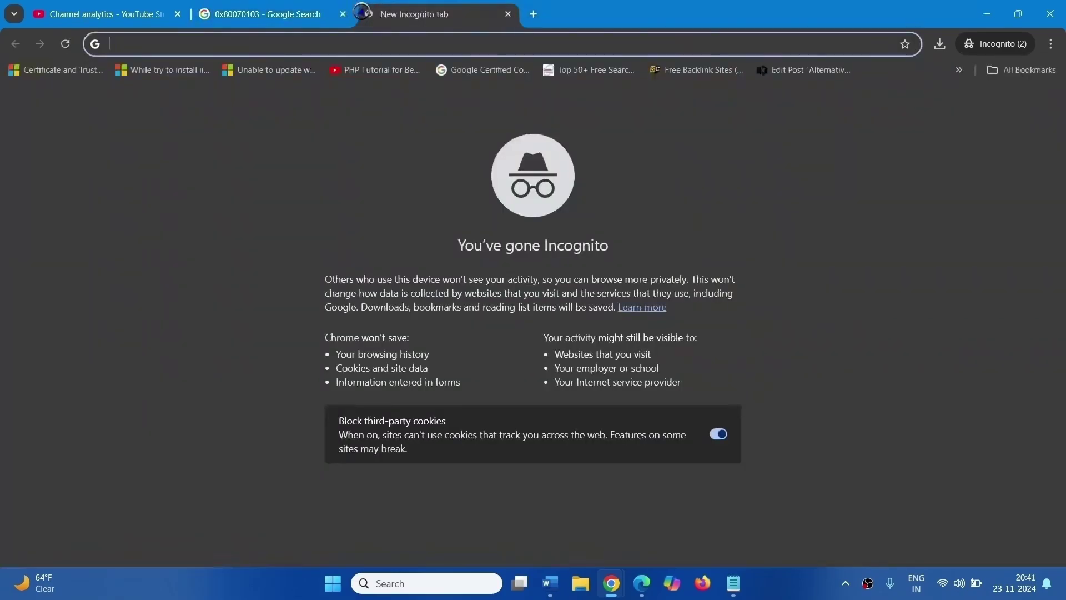
pyautogui.write('win')
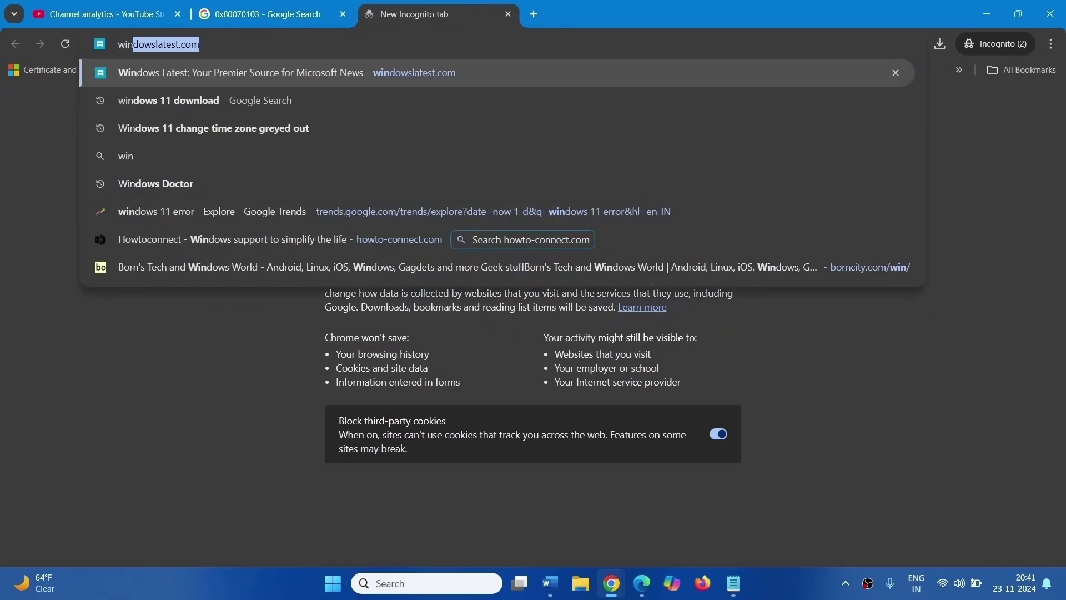
pyautogui.write('dows 11 dow')
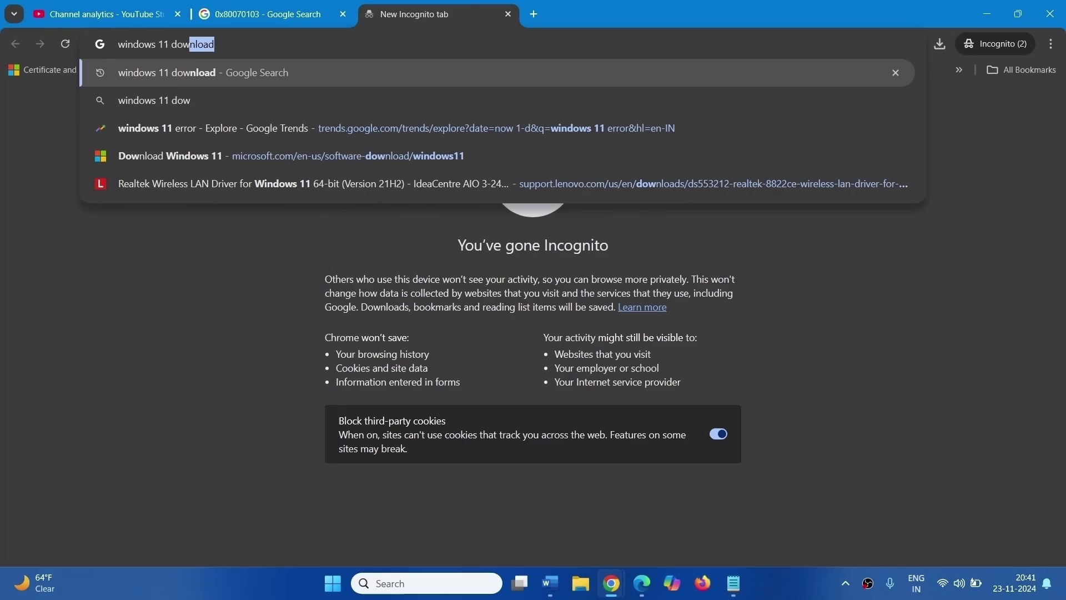
pyautogui.write('nload')
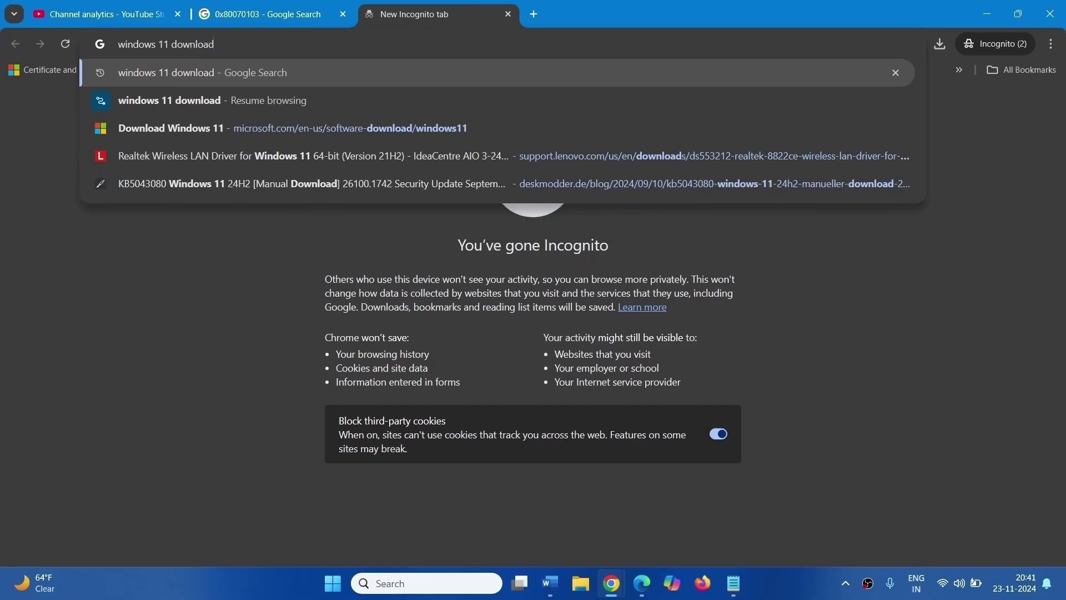
pyautogui.press('Return')
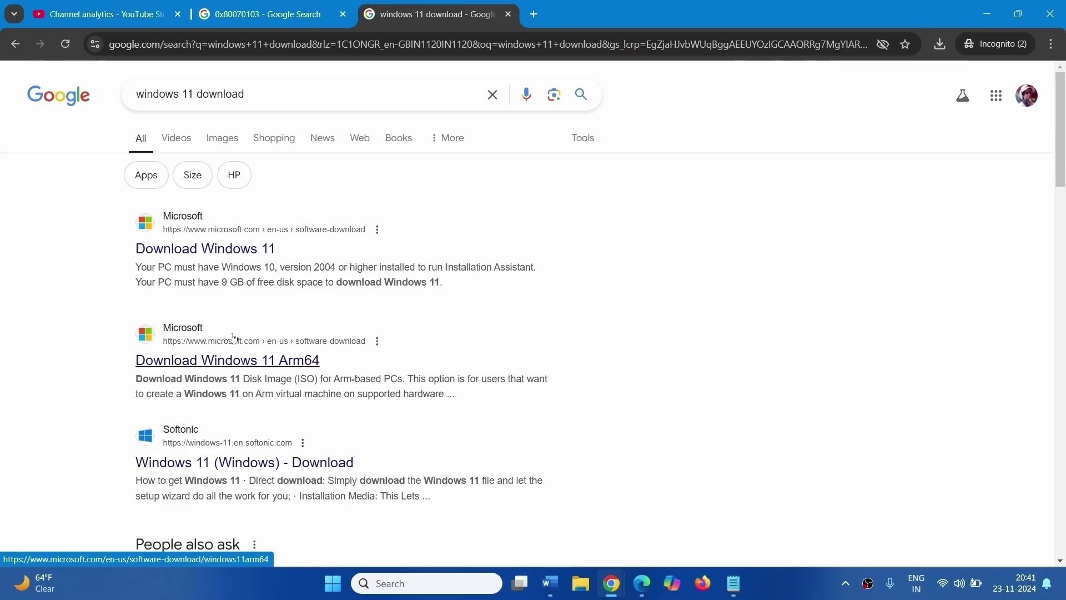
pyautogui.click(193, 251)
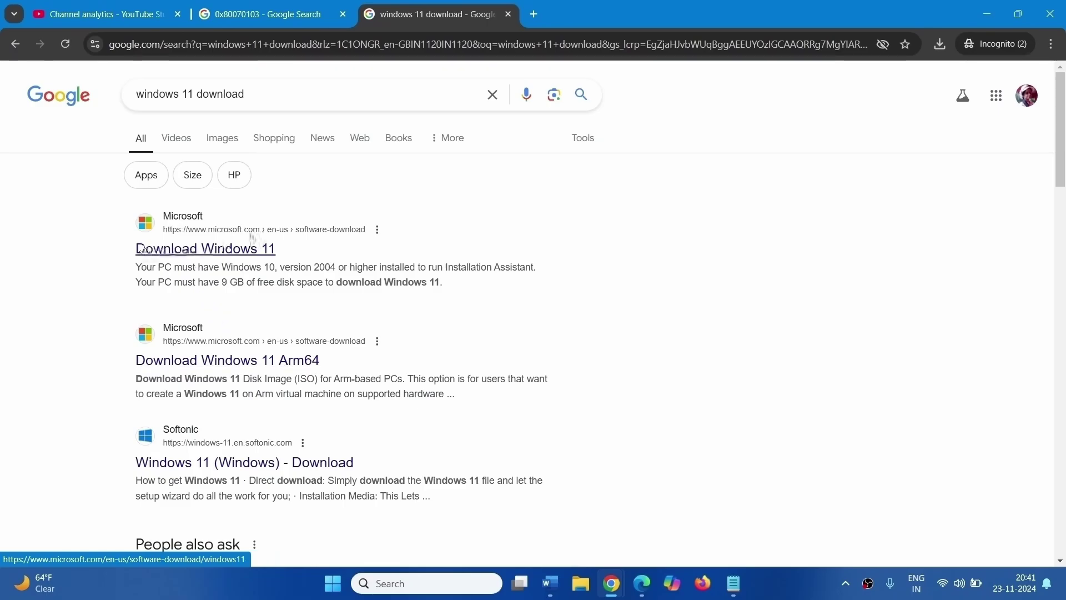
pyautogui.scroll(-3, 441, 296)
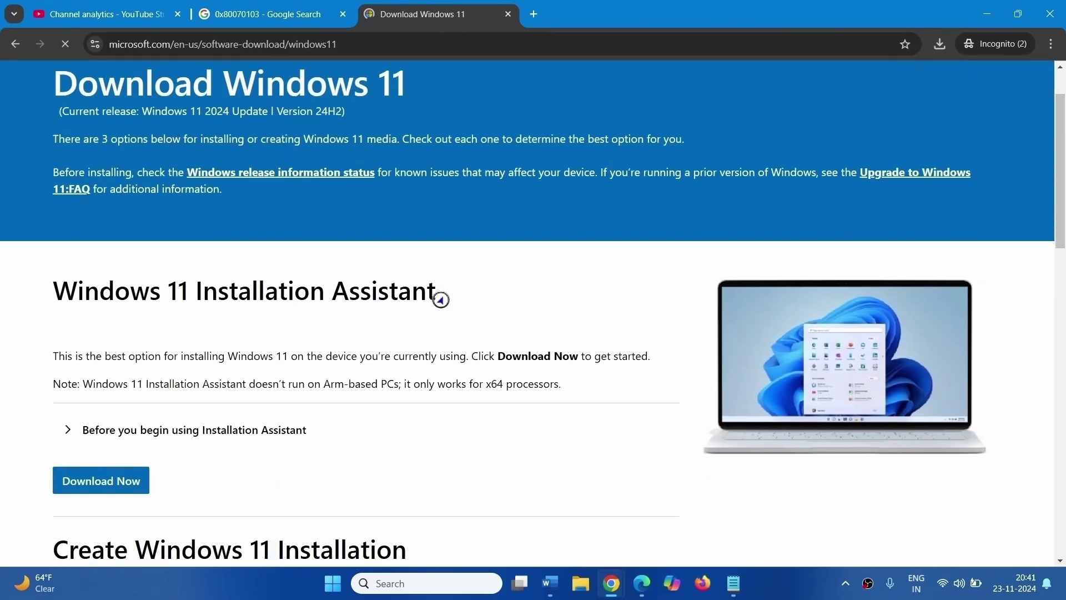
pyautogui.scroll(-5, 440, 300)
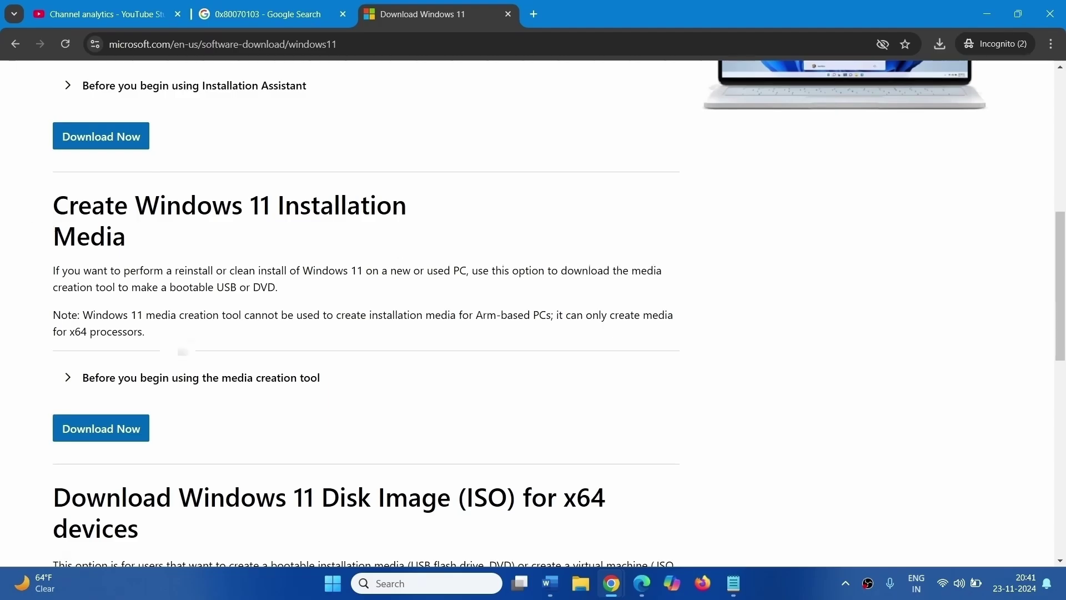
# Step: Save mediacreationtool.exe to the Desktop and minimize Chrome
pyautogui.click(85, 436)
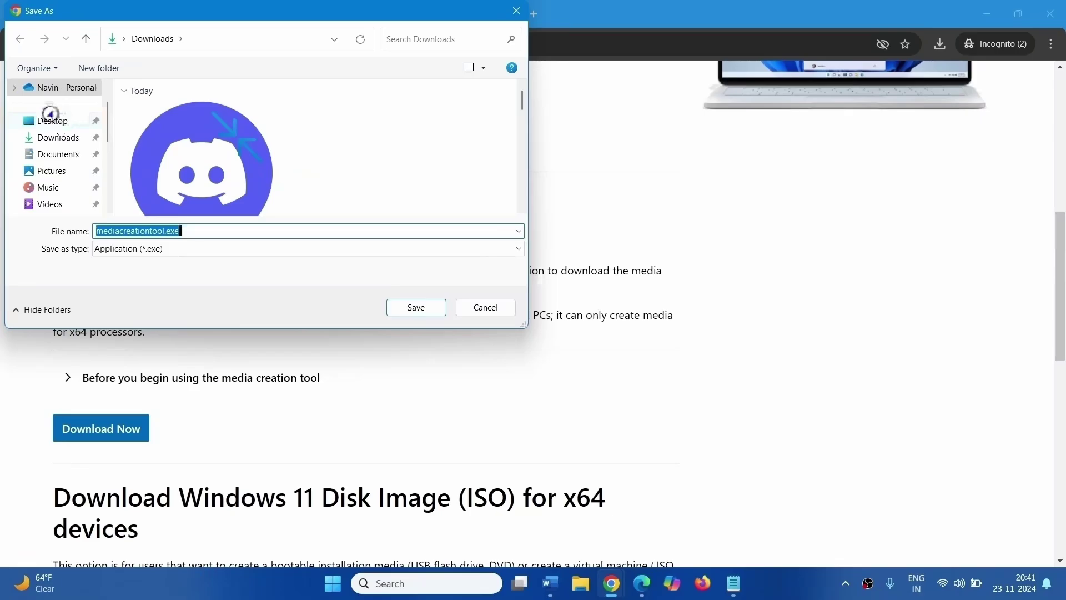
pyautogui.click(50, 117)
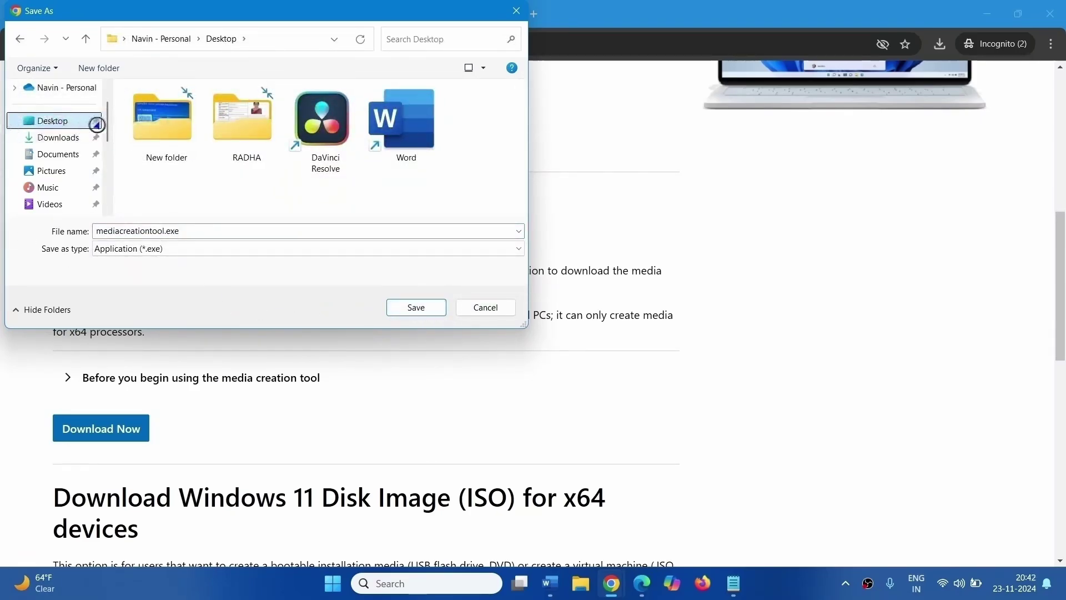
pyautogui.click(416, 309)
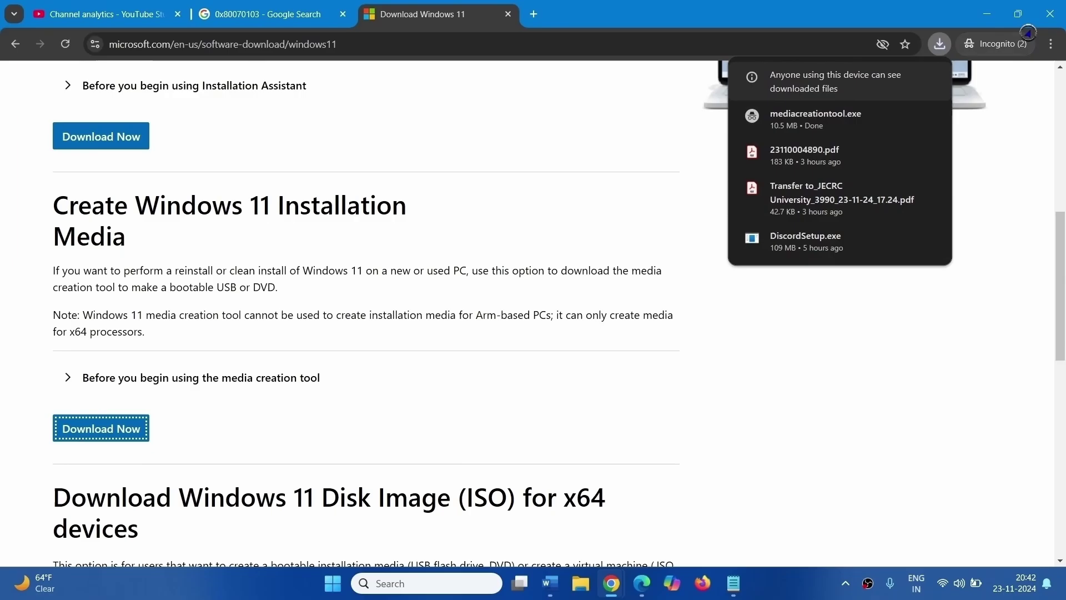
pyautogui.click(991, 10)
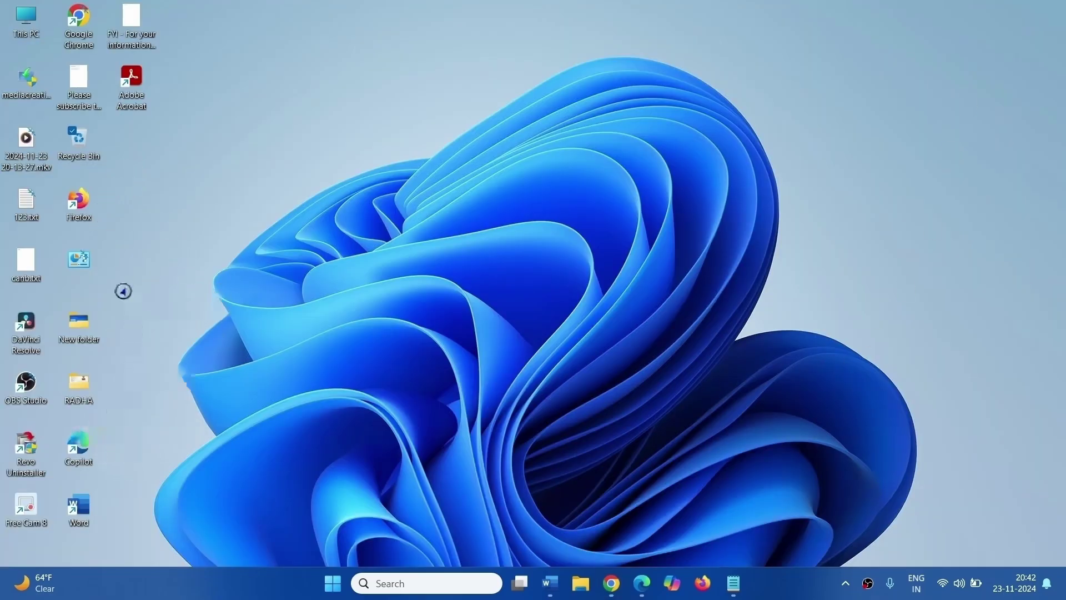
# Step: Launch the media creation tool, accept the license, and keep the recommended language and edition
pyautogui.rightClick(26, 76)
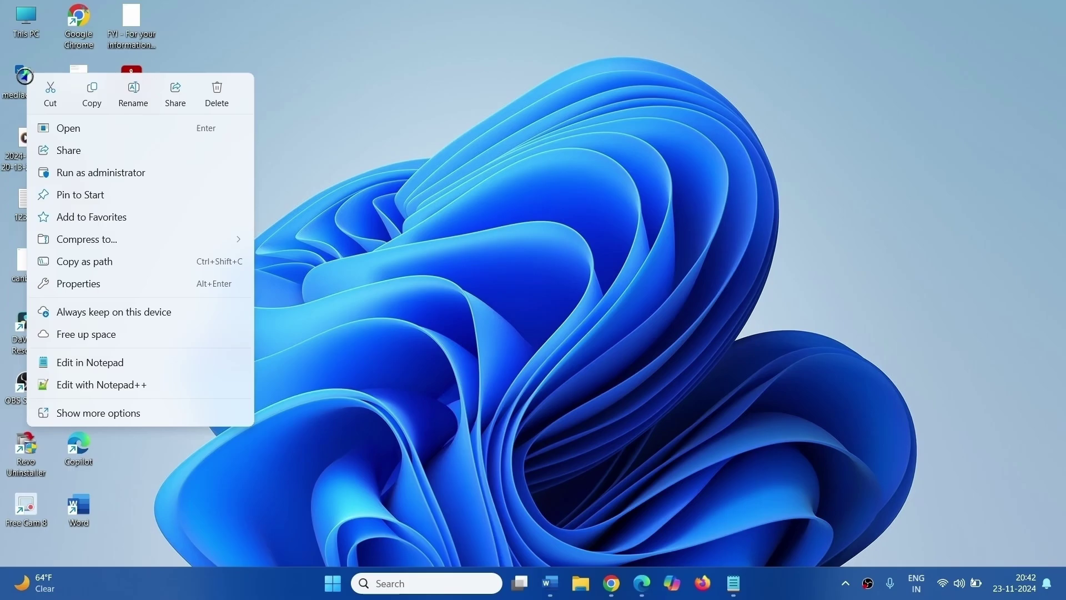
pyautogui.click(60, 127)
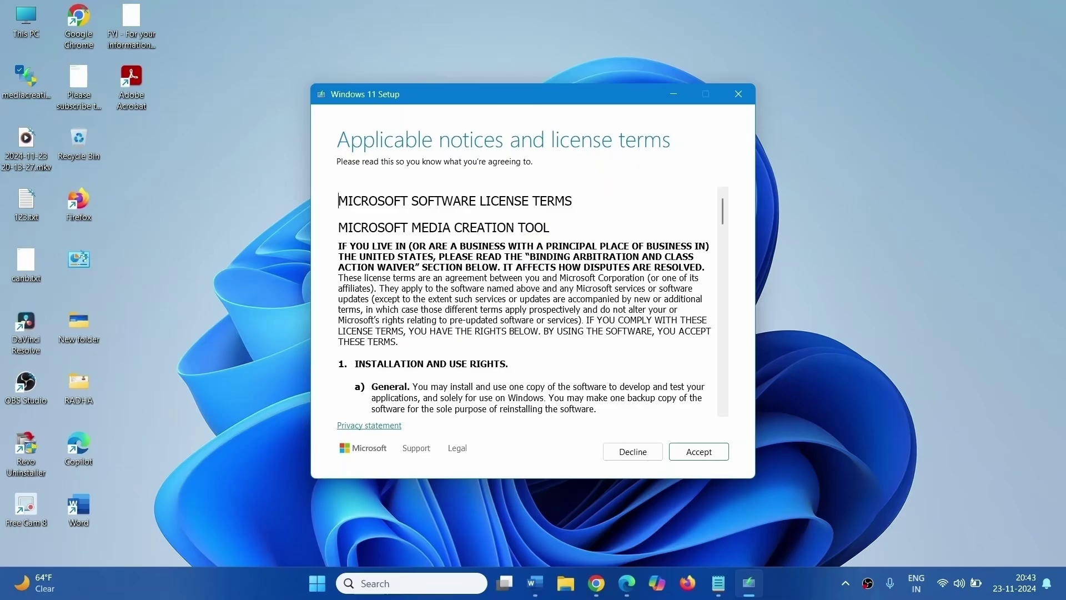
pyautogui.click(696, 453)
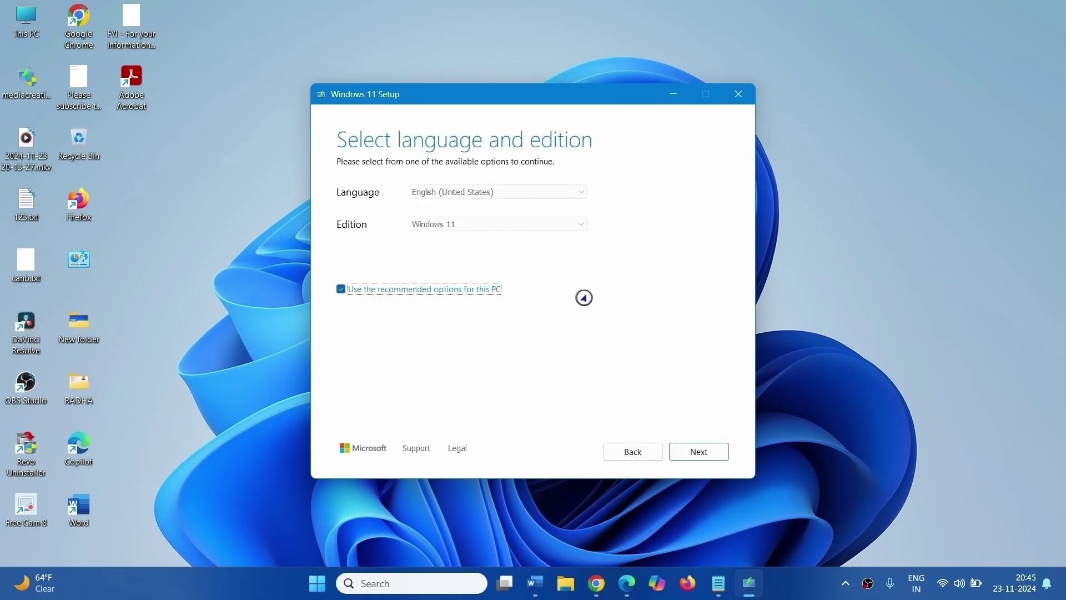
pyautogui.click(696, 452)
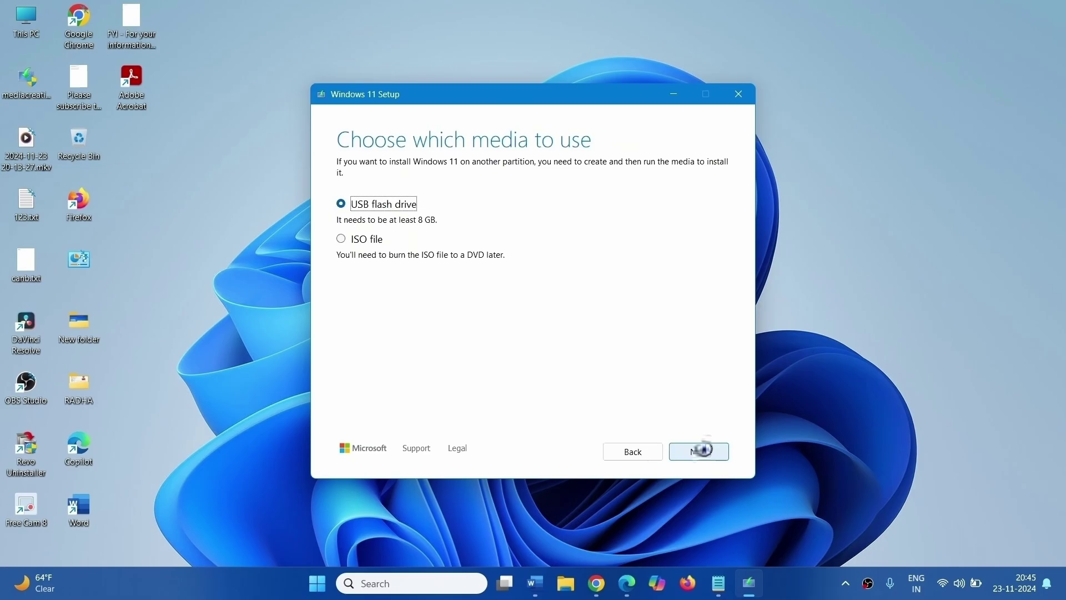
# Step: Create a Windows.iso file on the Desktop and finish the setup tool
pyautogui.click(340, 241)
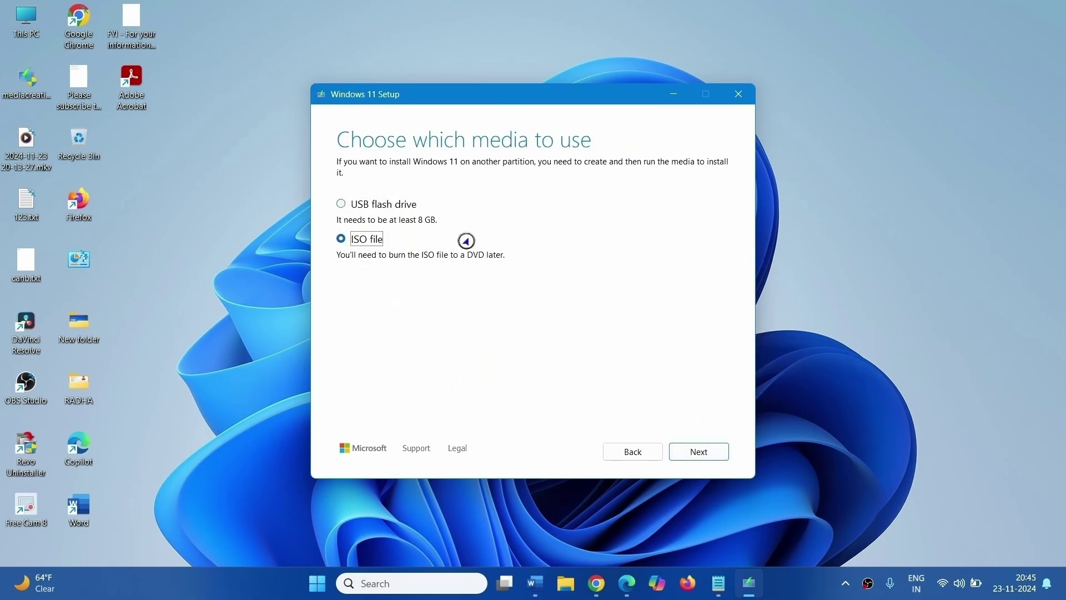
pyautogui.click(706, 451)
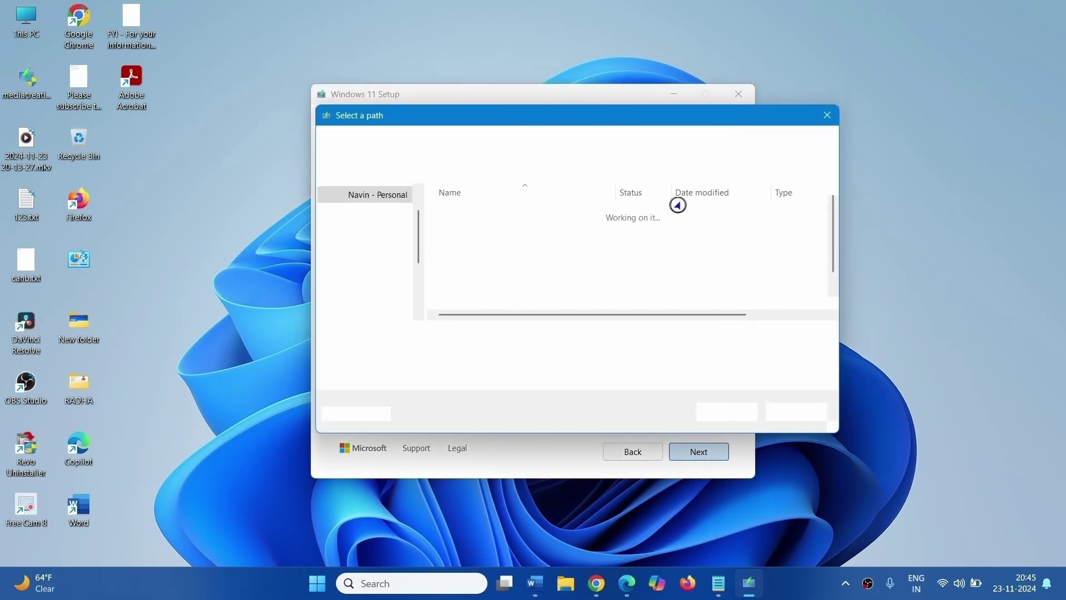
pyautogui.click(367, 226)
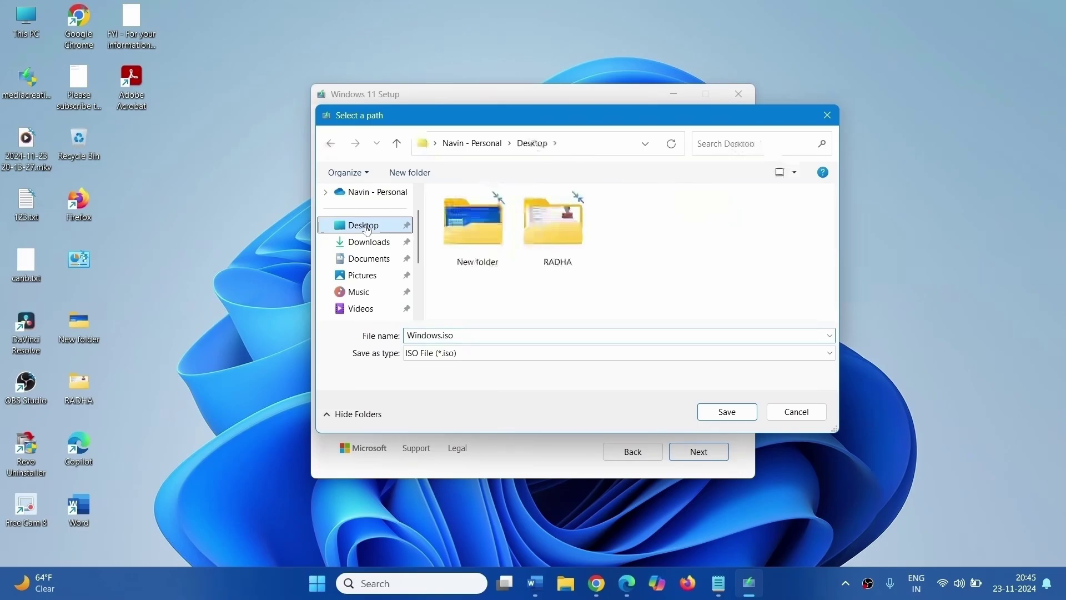
pyautogui.click(739, 412)
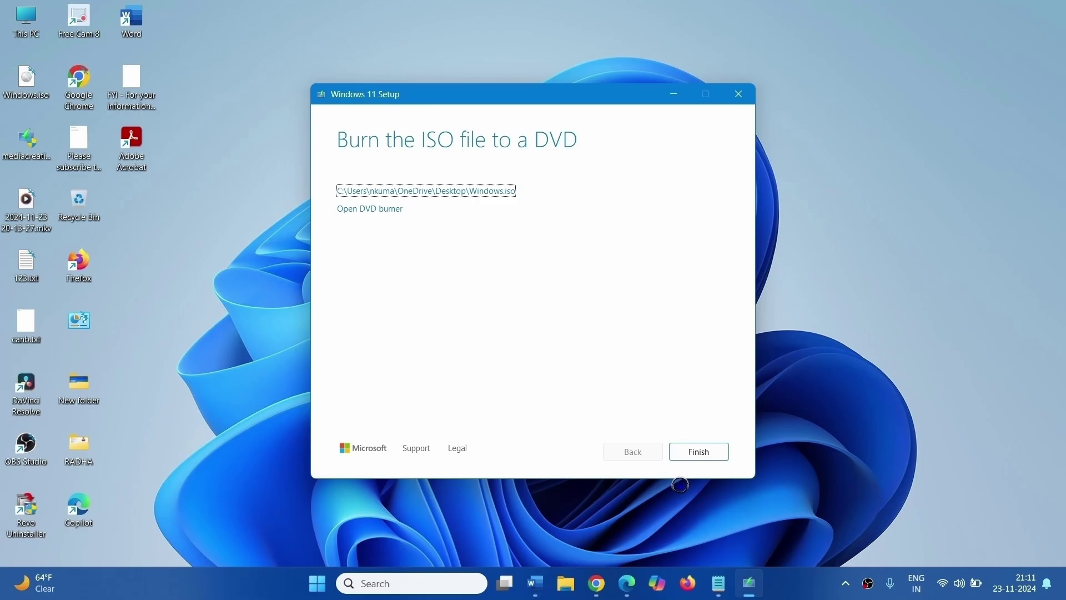
pyautogui.click(697, 458)
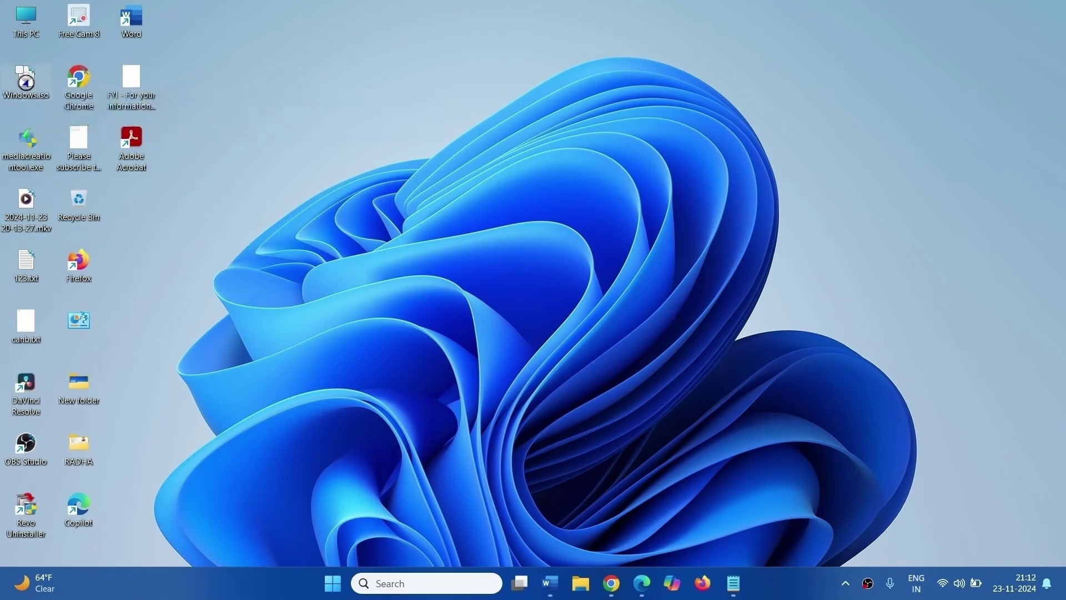
# Step: Mount Windows.iso as DVD Drive (E:) and maximize its File Explorer window
pyautogui.rightClick(27, 79)
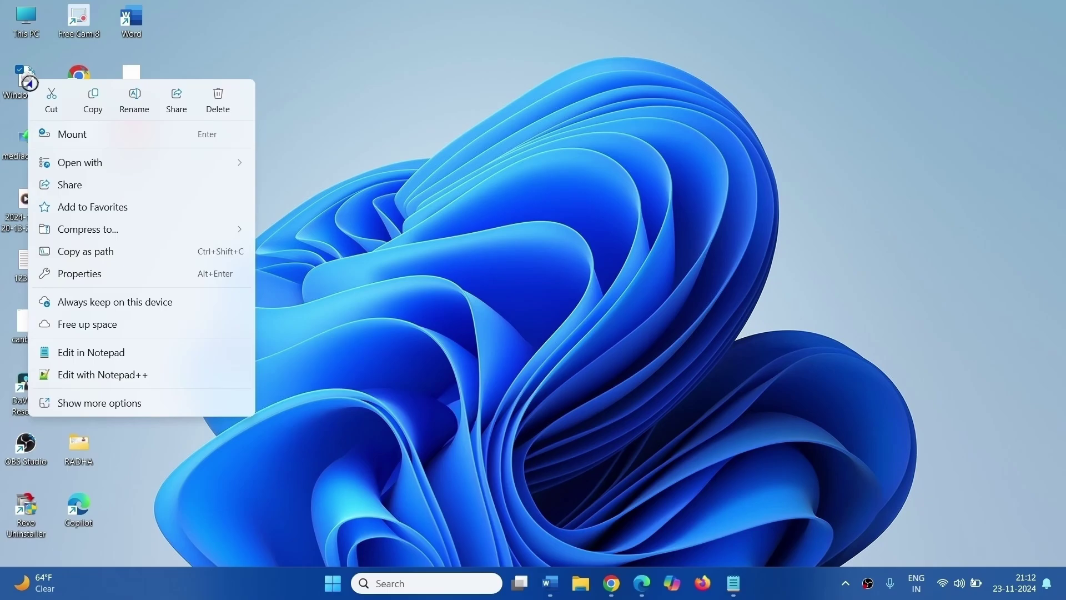
pyautogui.click(76, 137)
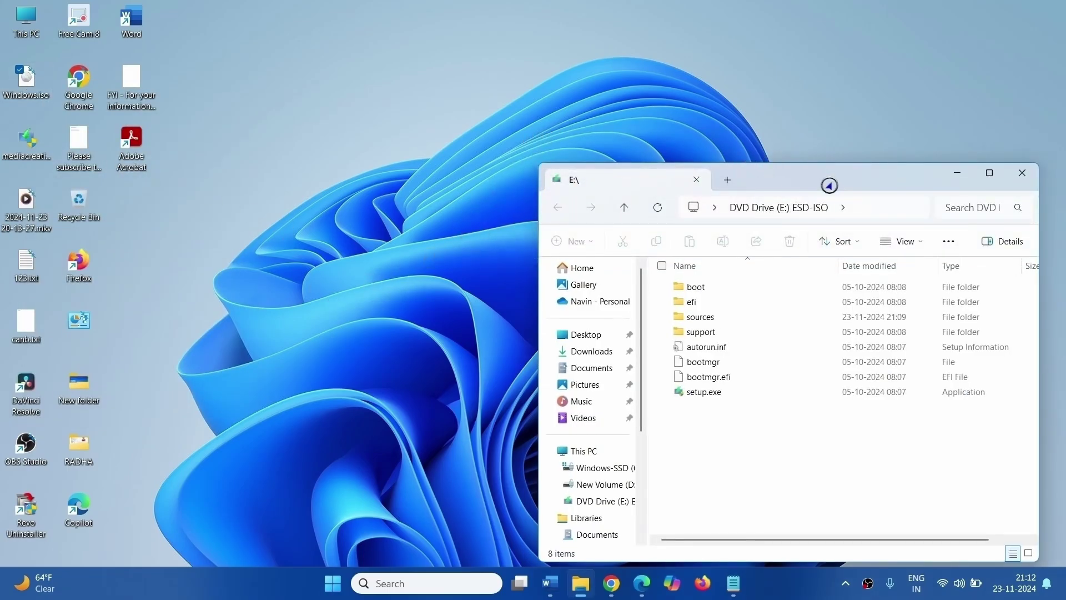
pyautogui.moveTo(829, 185); pyautogui.dragTo(592, 78)
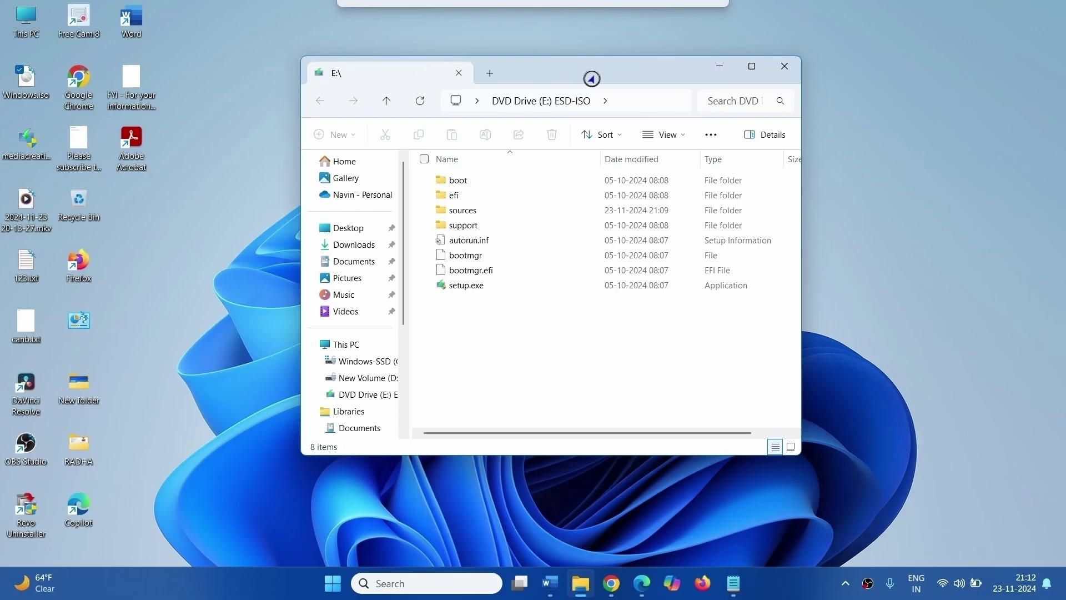
pyautogui.click(753, 67)
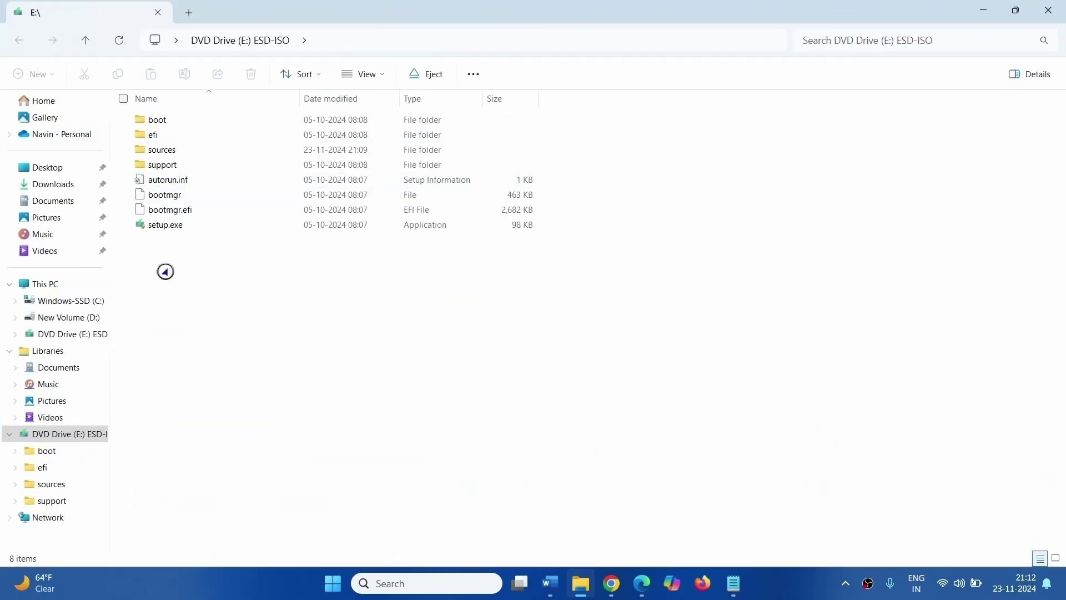
# Step: Run setup.exe from the mounted ESD-ISO drive to reach the Install Windows 11 page
pyautogui.click(175, 231)
pyautogui.rightClick(178, 231)
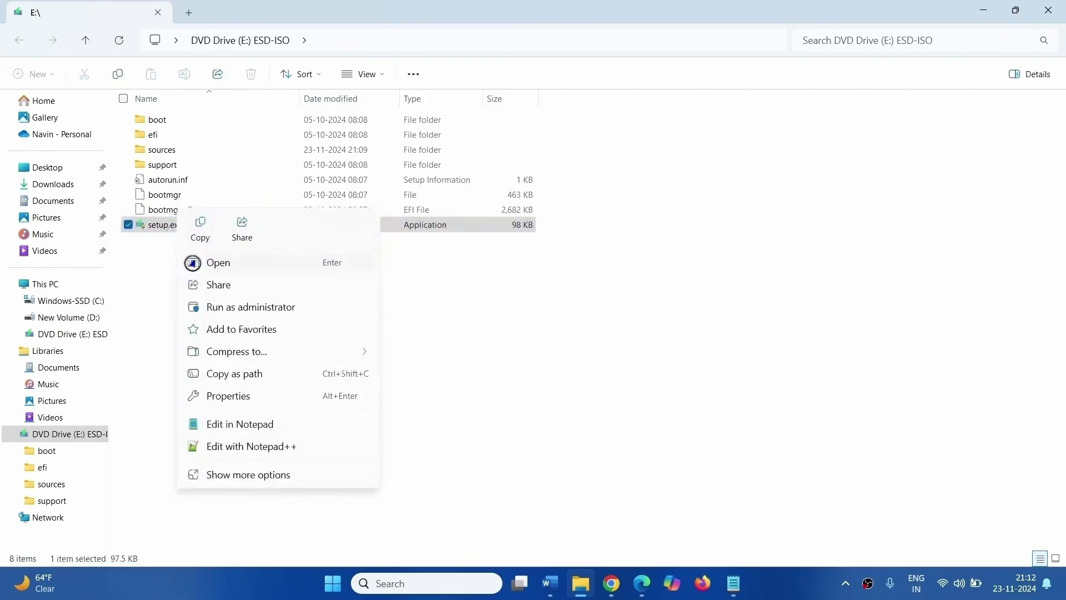
pyautogui.click(192, 263)
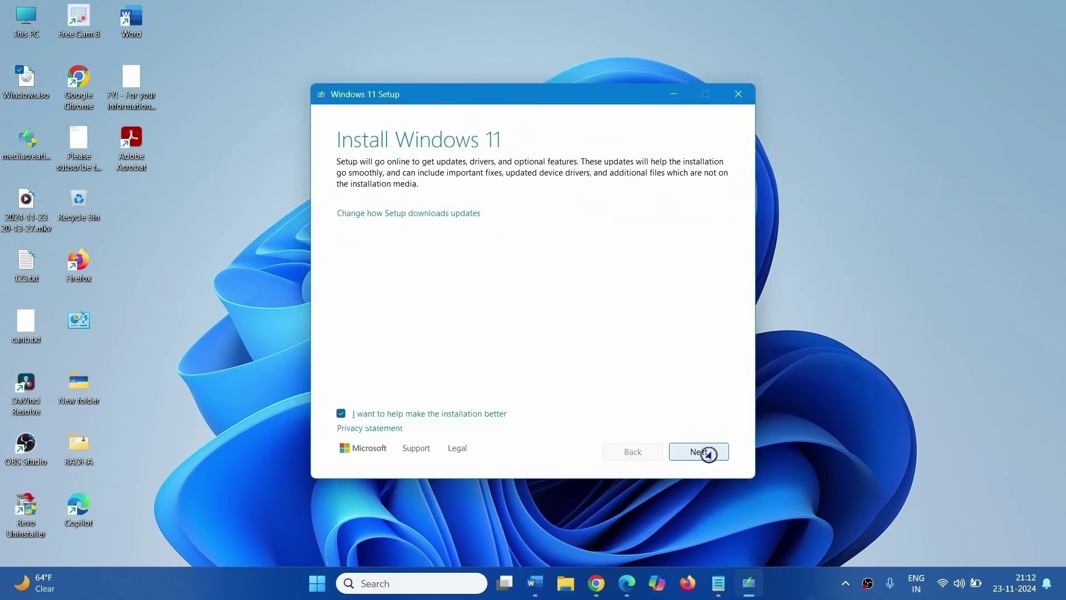
# Step: Accept the license terms, keep personal files and apps, and start the Windows 11 Home Single Language install
pyautogui.click(708, 453)
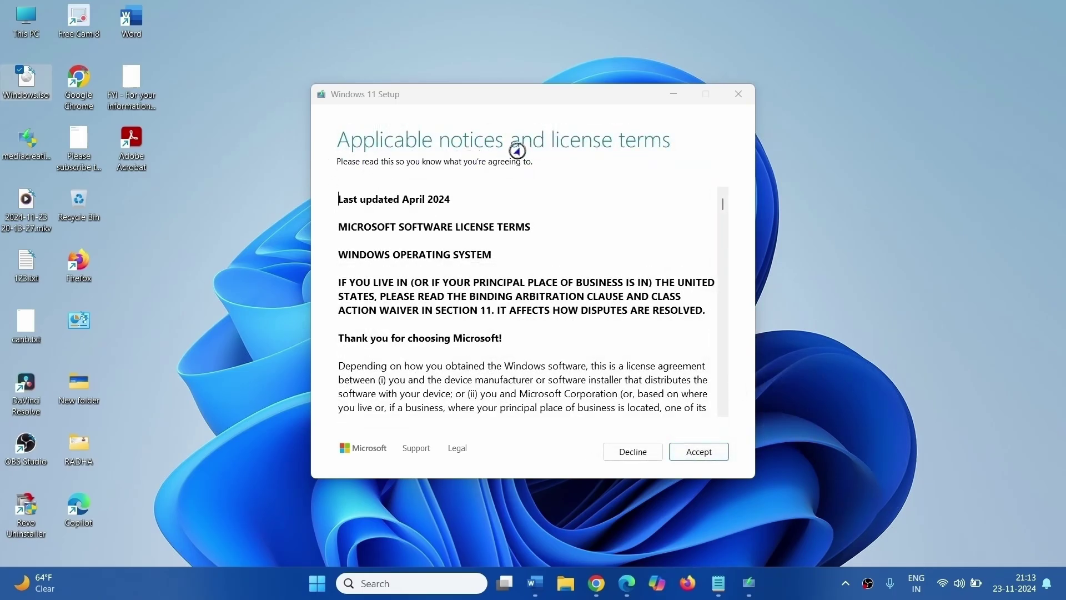
pyautogui.click(699, 454)
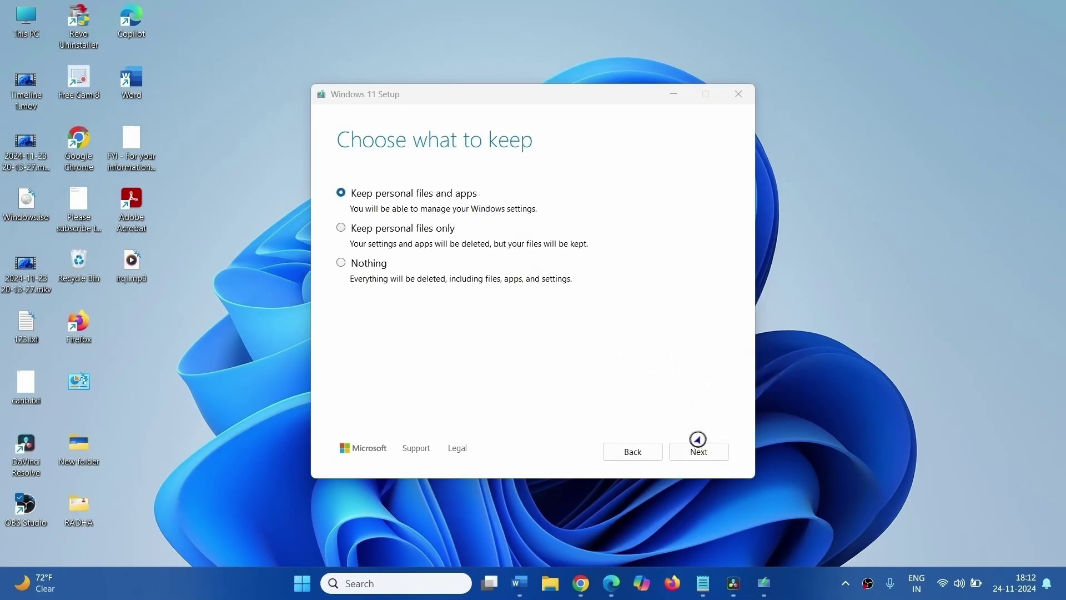
pyautogui.click(698, 453)
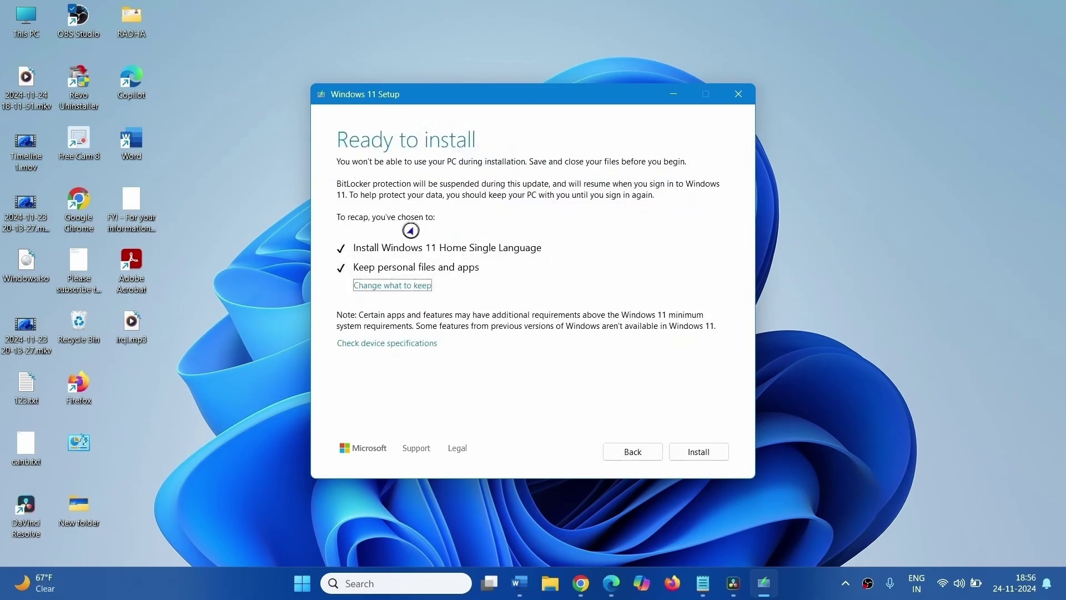
pyautogui.click(710, 456)
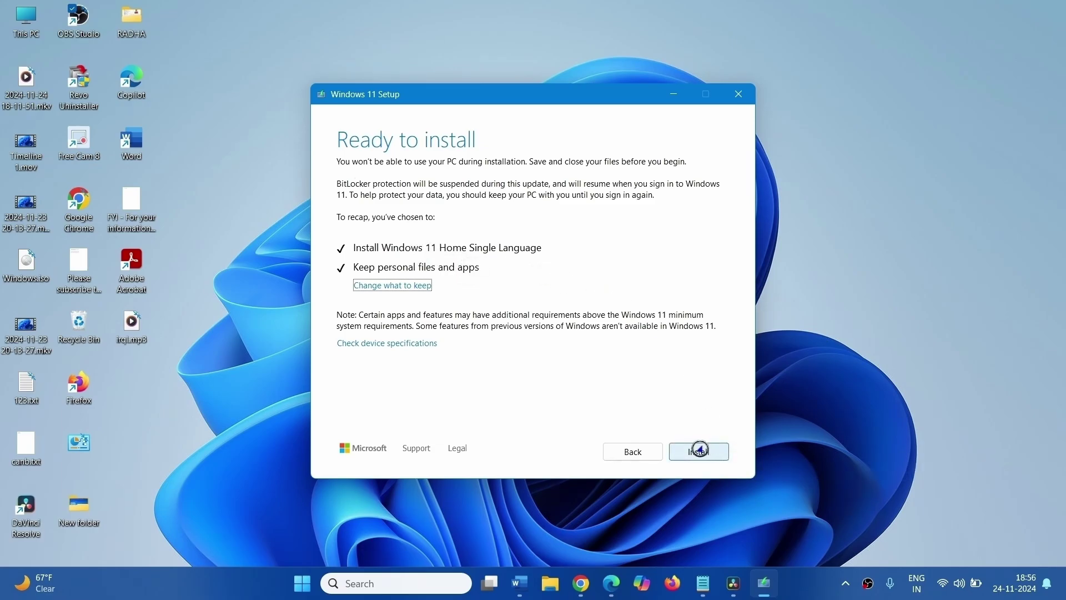